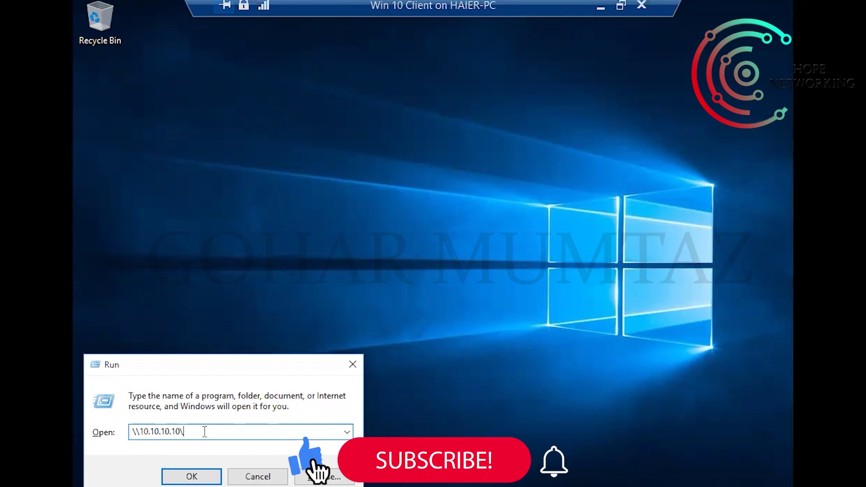
Step: Open the network location \\10.10.10.10\ and go into the HR folder of the Public share
key(Return)
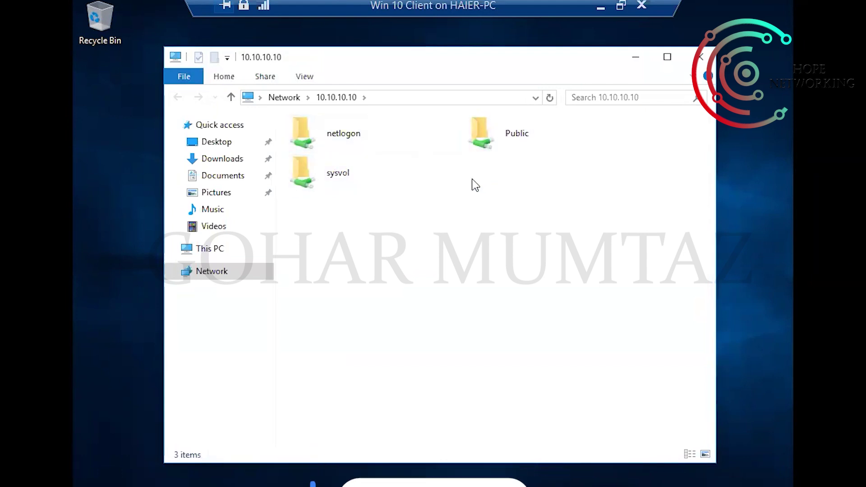
click(494, 134)
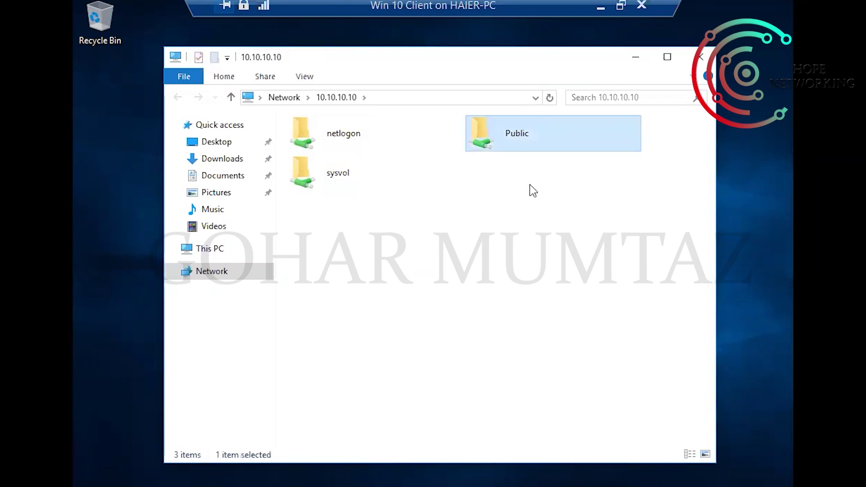
double_click(499, 139)
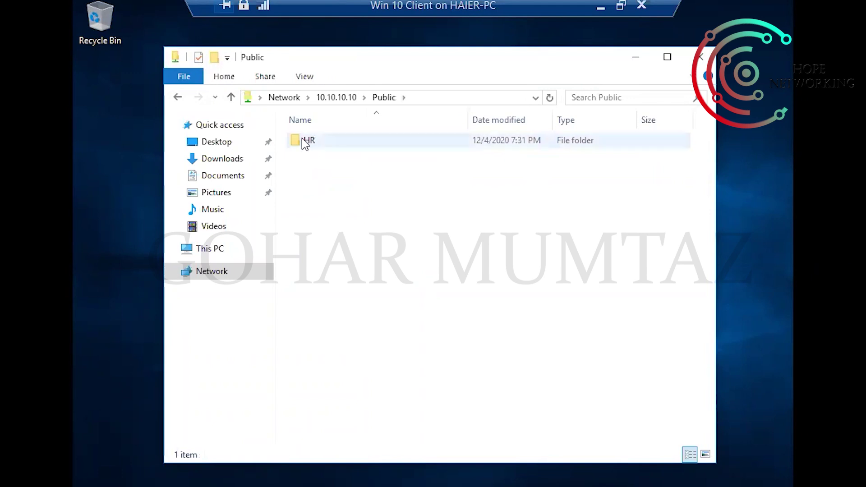
double_click(336, 146)
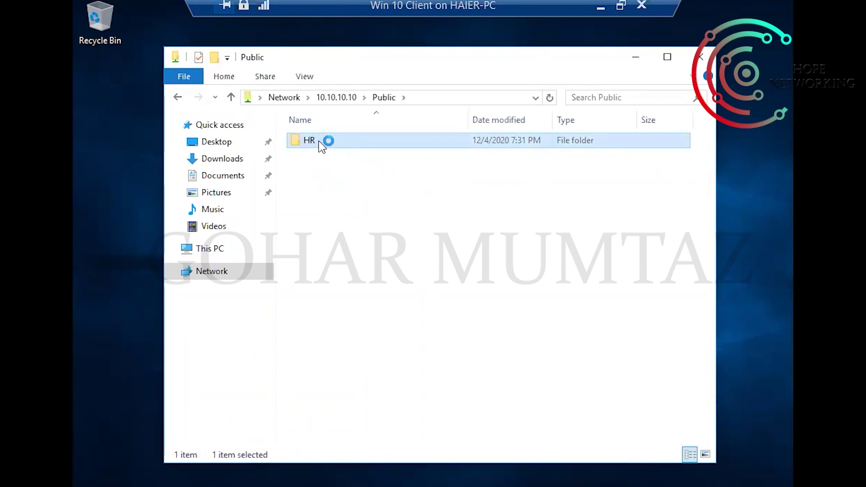
click(372, 189)
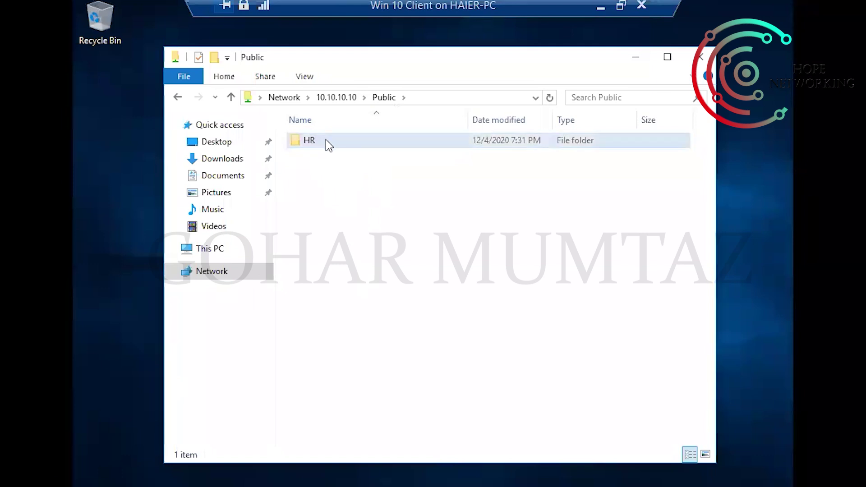
double_click(311, 141)
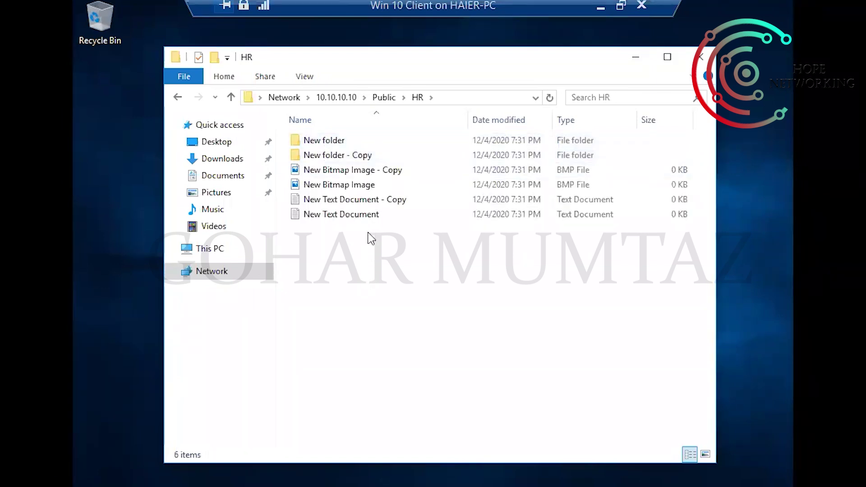
Step: Duplicate all the folders, bitmap images and text documents within the HR folder
drag(376, 240, 331, 136)
key(ctrl+c)
key(ctrl+v)
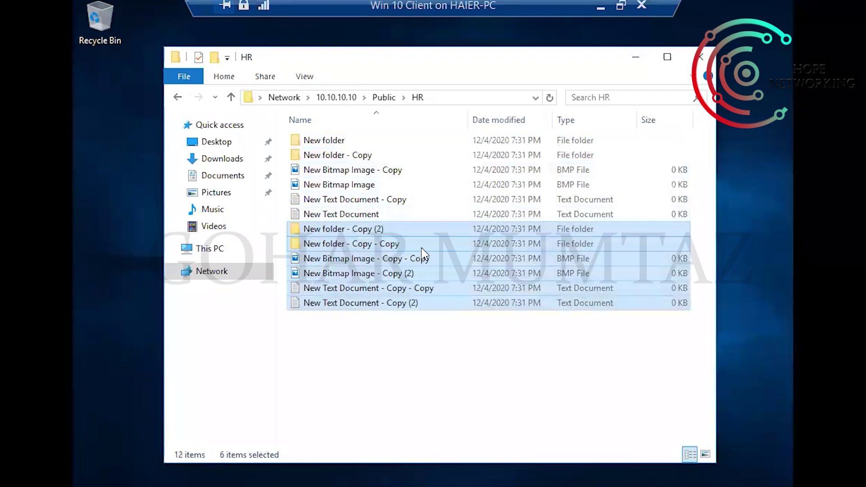
click(544, 304)
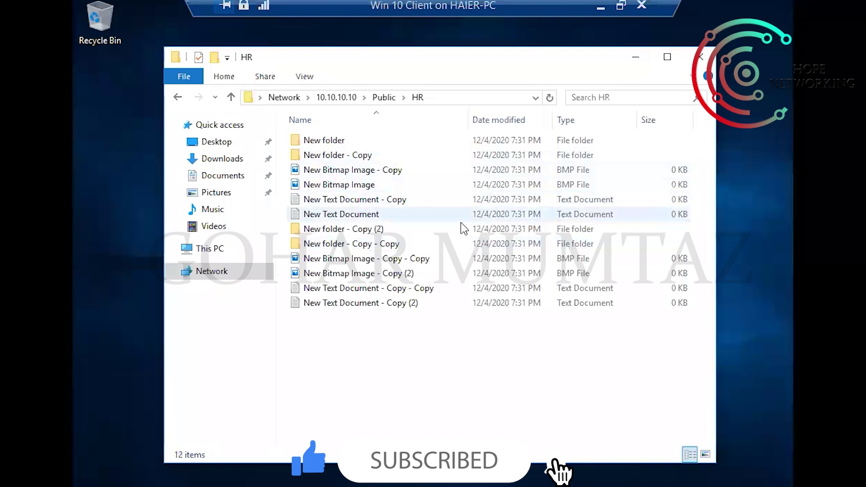
Step: Try to delete the folder "New folder - Copy - Copy" from HR, then dismiss the attempt
click(338, 245)
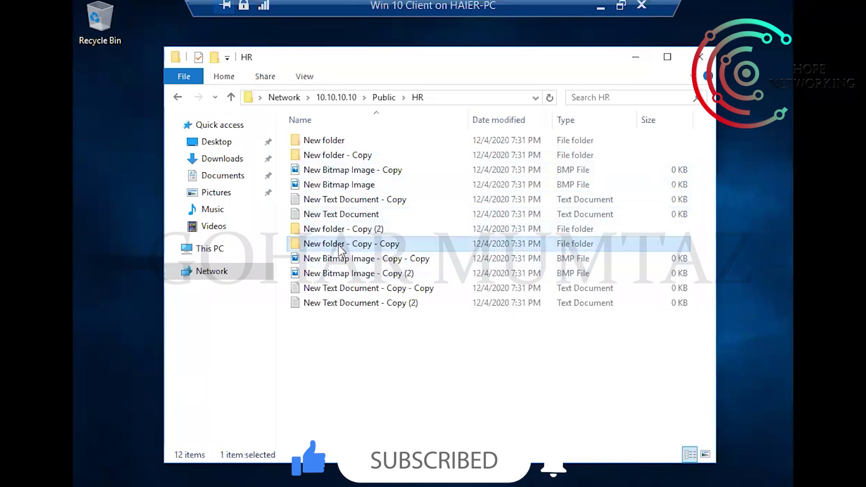
key(Delete)
key(Return)
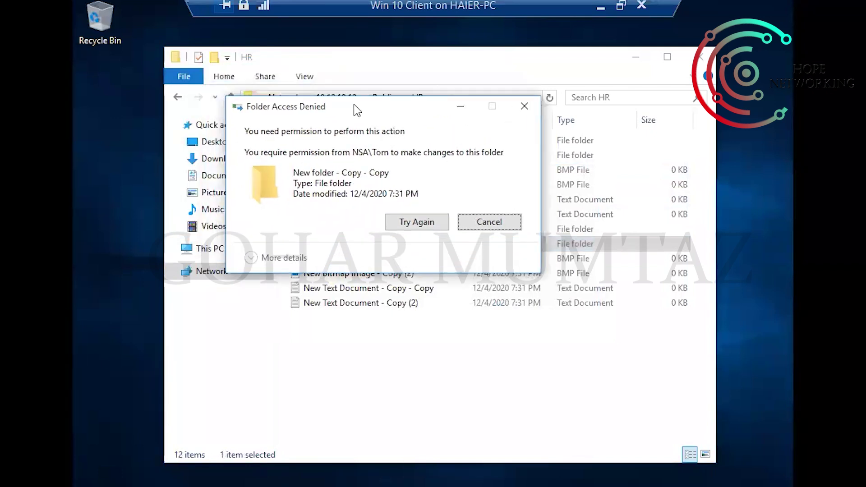
click(477, 217)
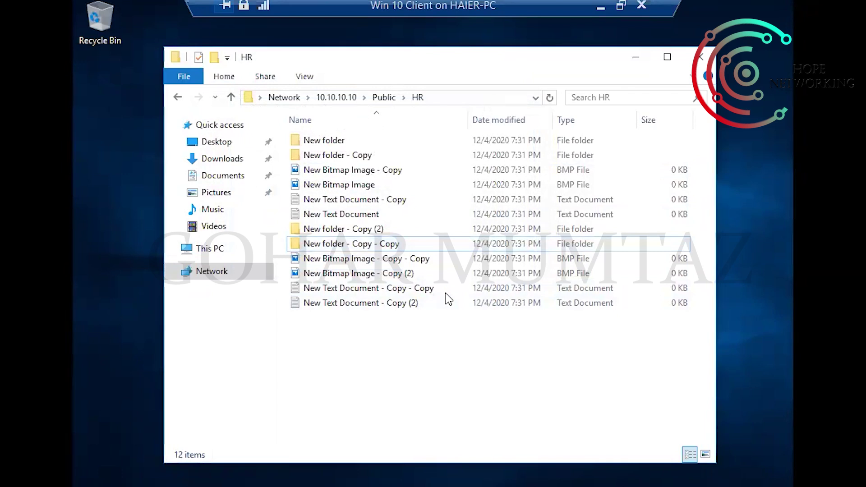
Step: Close the HR folder window and switch to the other signed-in domain account, entering its account password
click(700, 57)
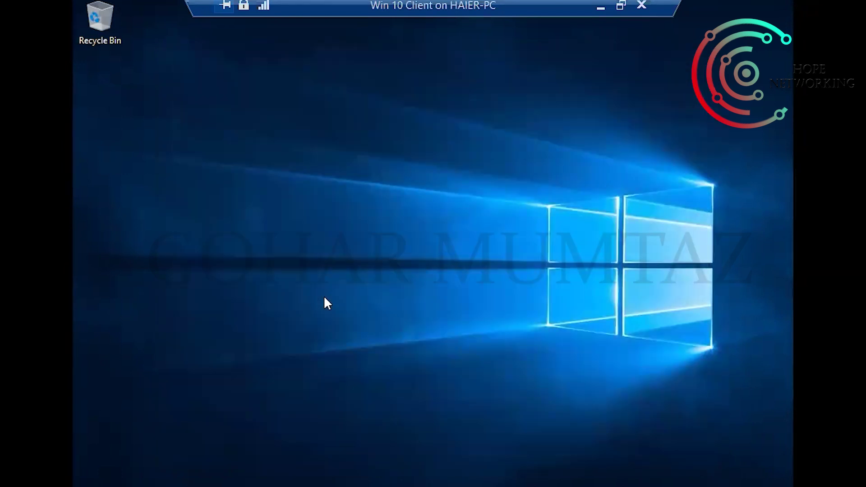
key(super)
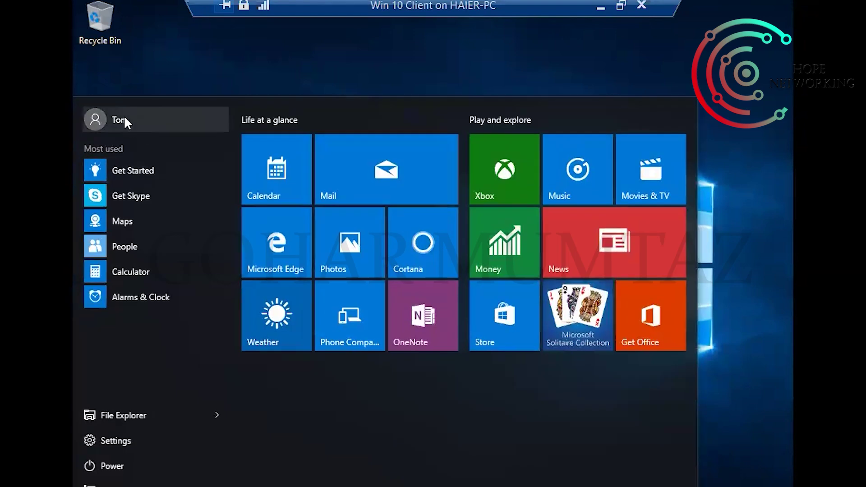
click(123, 119)
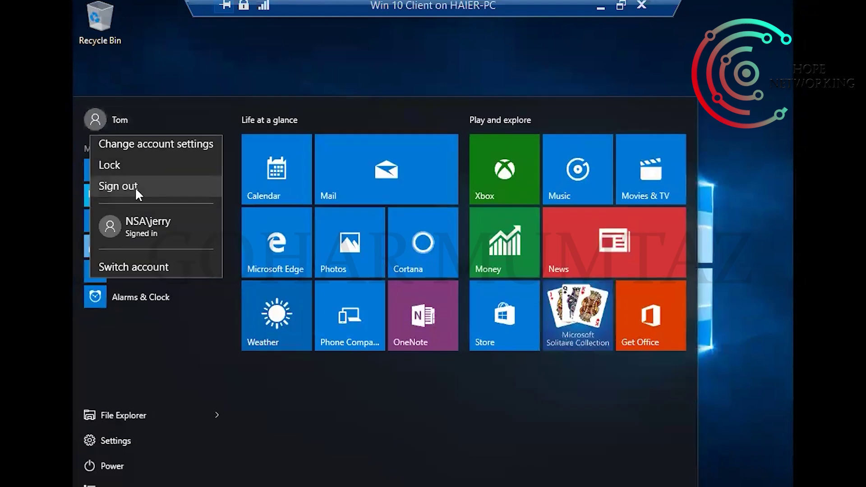
click(159, 233)
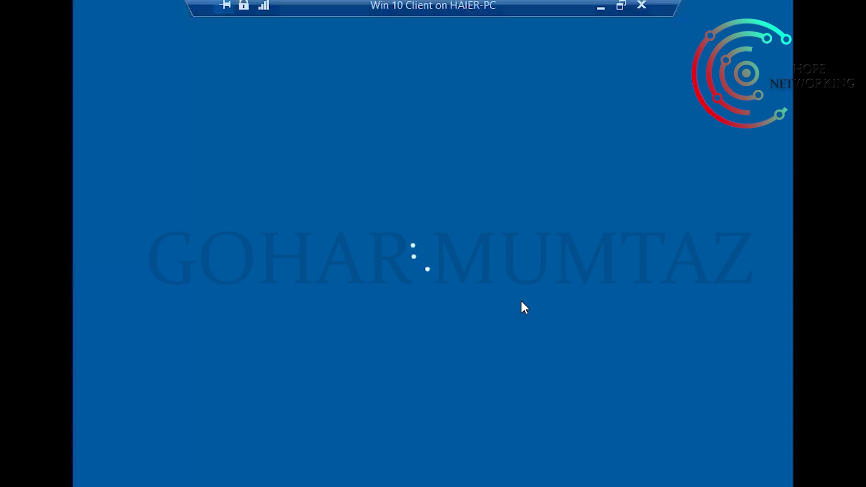
text(•••)
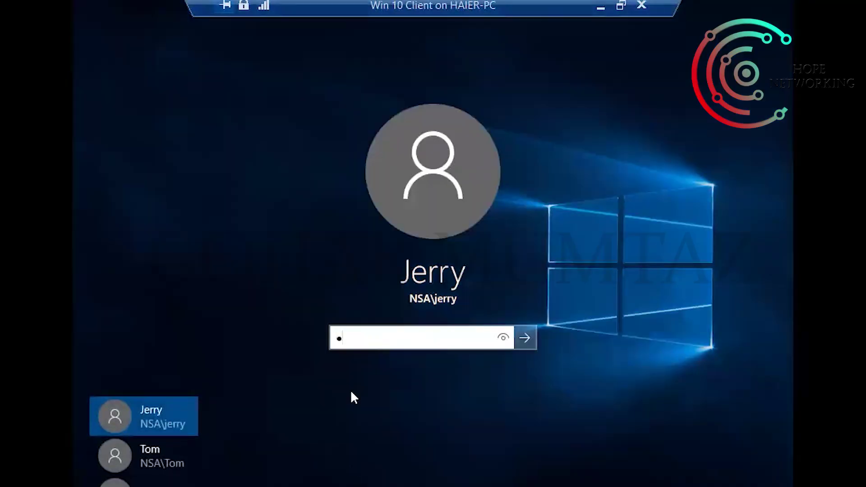
text(•)
key(Return)
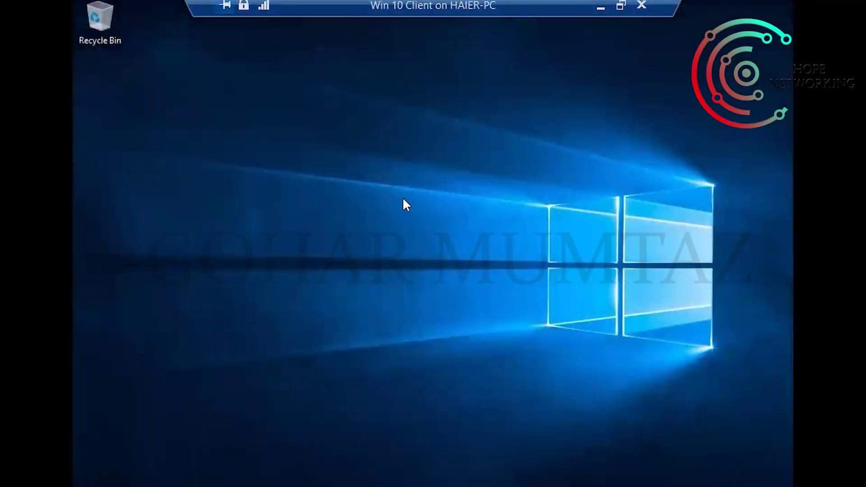
Step: Open the network location 10.10.10.10 from the Run dialog and go into the Sales folder of the Public share
key(super+r)
key(Return)
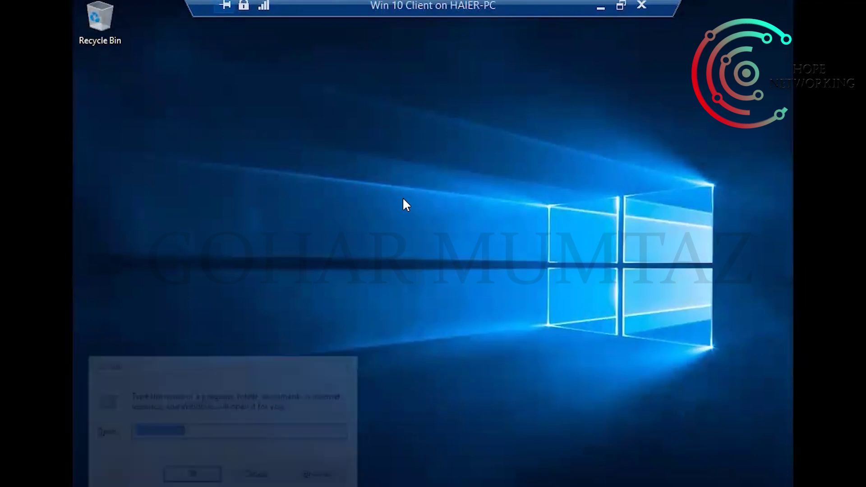
double_click(540, 156)
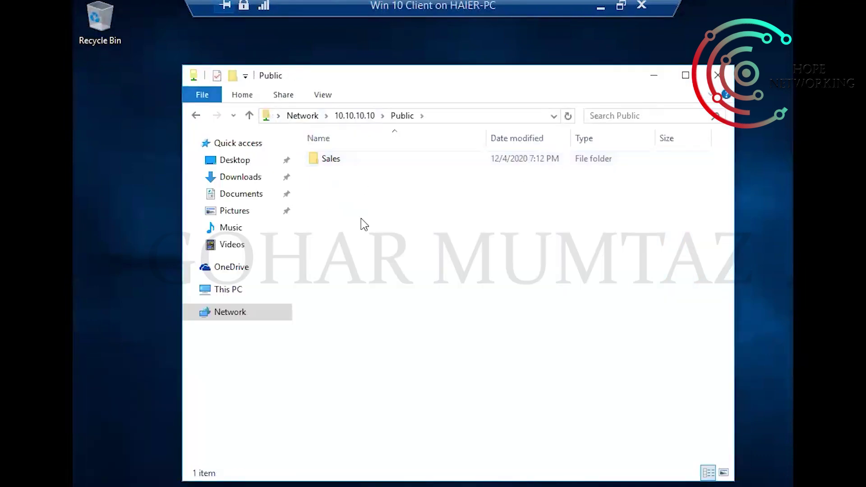
click(334, 164)
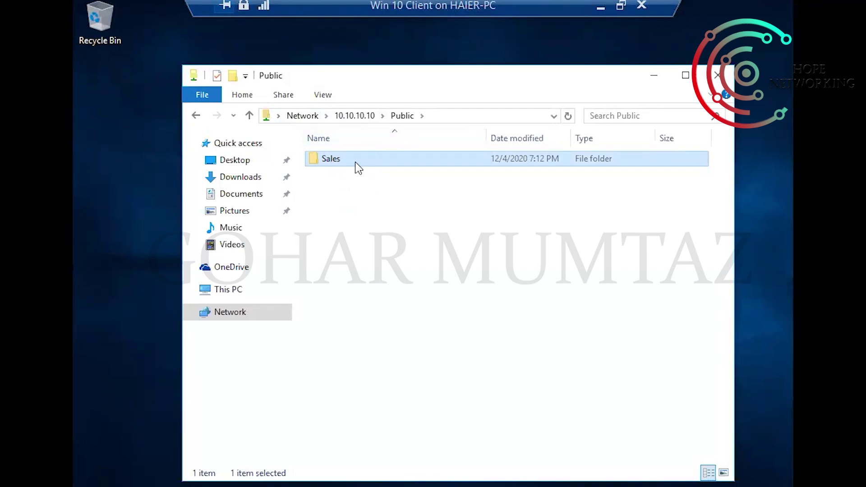
click(376, 217)
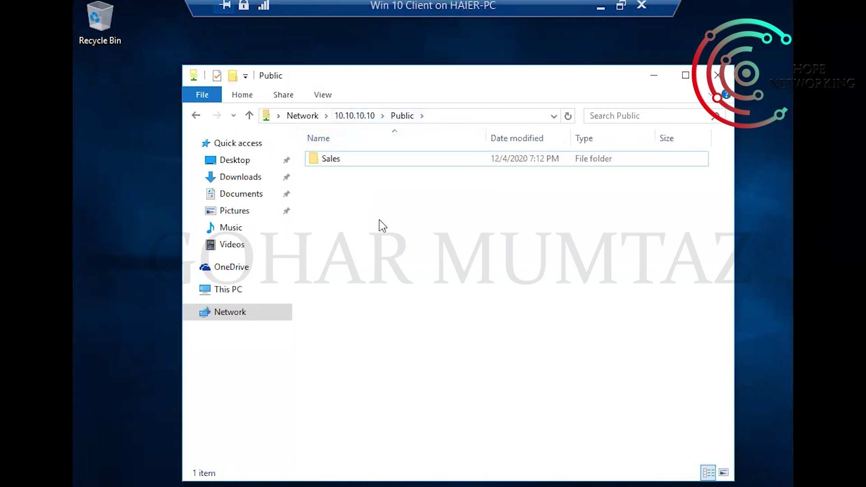
double_click(346, 161)
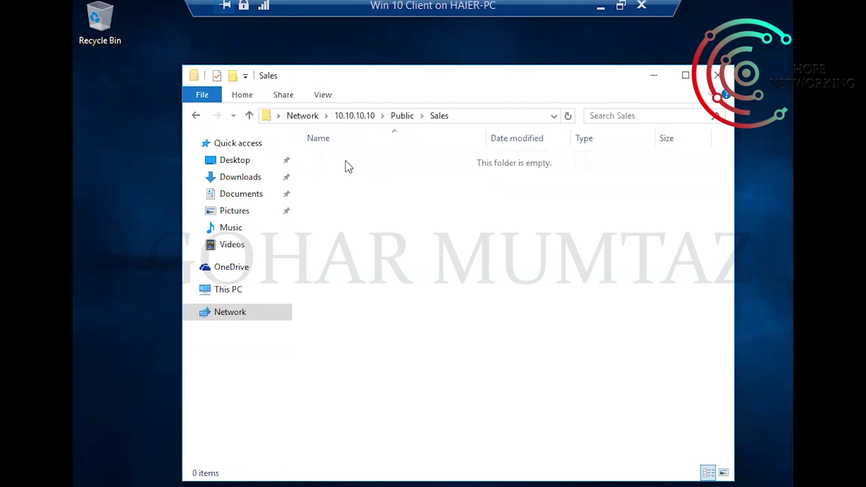
Step: Create a new folder with the default name inside the Sales folder
right_click(399, 197)
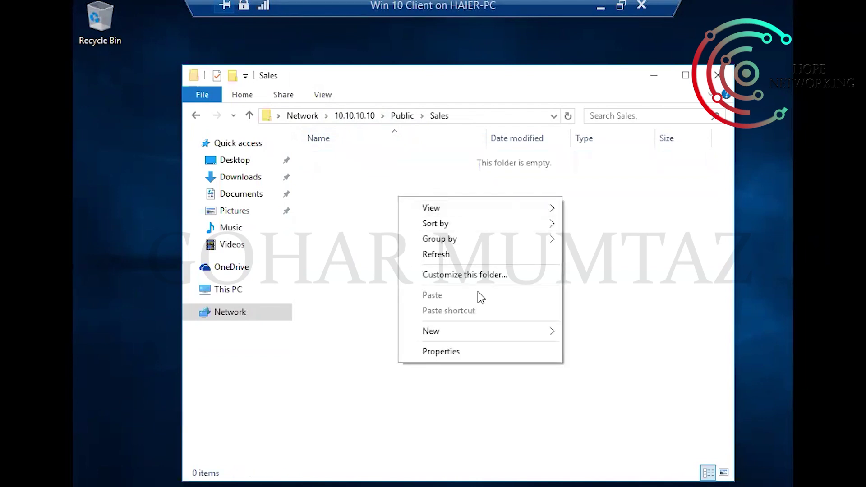
key(w)
key(f)
key(Return)
click(399, 177)
Step: Add a new text document and a new bitmap image with default names to the Sales folder
right_click(398, 178)
key(w)
key(Down)
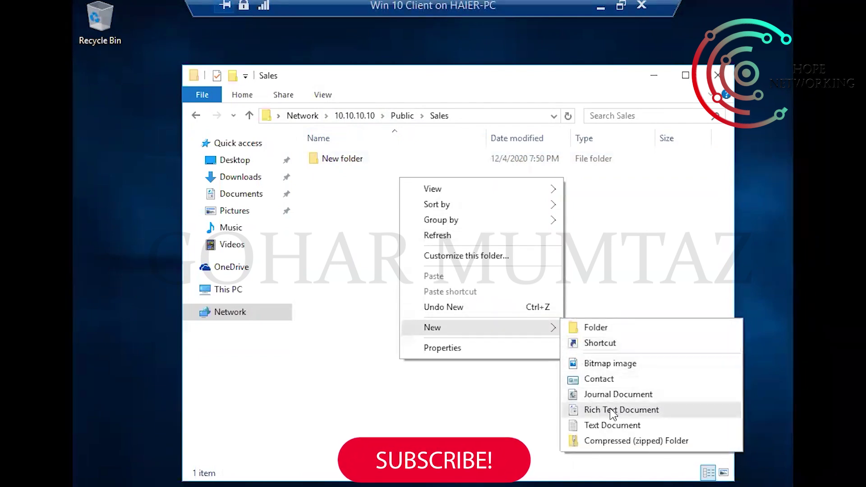
click(607, 424)
right_click(429, 231)
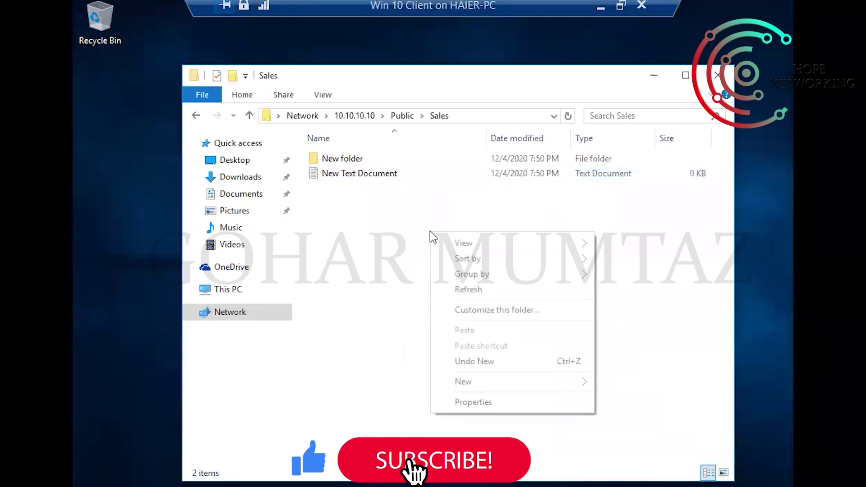
mouse_move(554, 381)
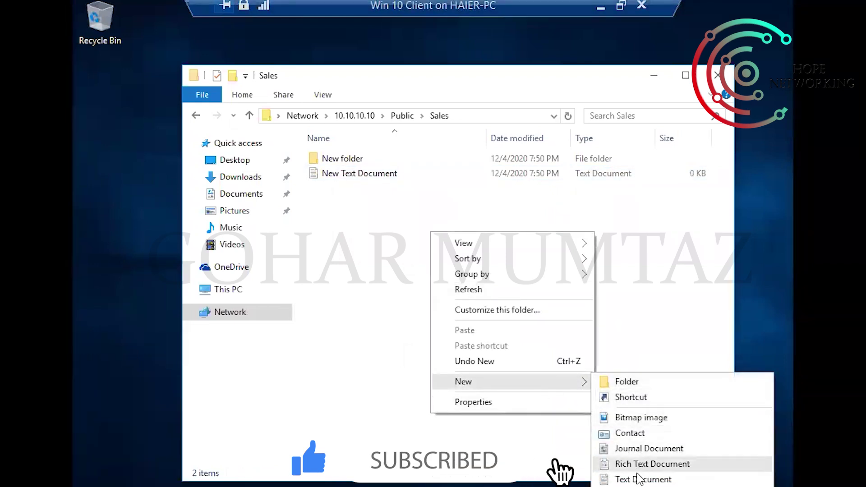
click(622, 417)
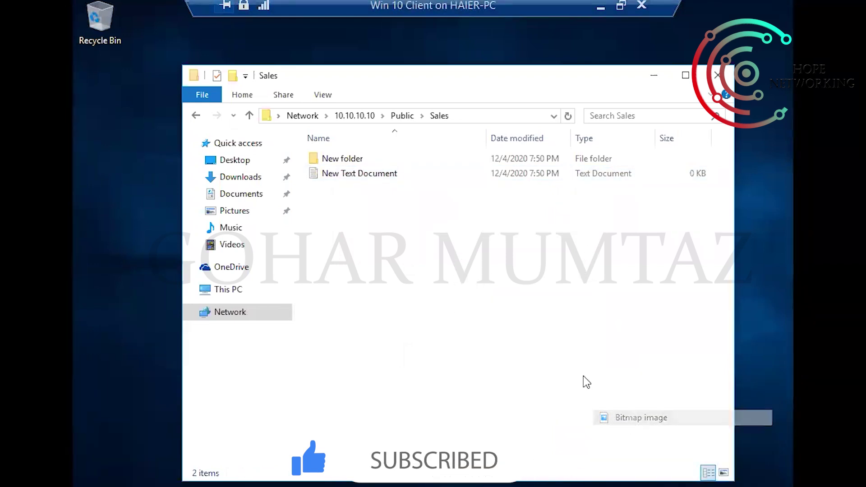
Step: Duplicate the folder, text document and bitmap image within the Sales folder
click(387, 242)
key(ctrl+a)
key(ctrl+c)
key(ctrl+v)
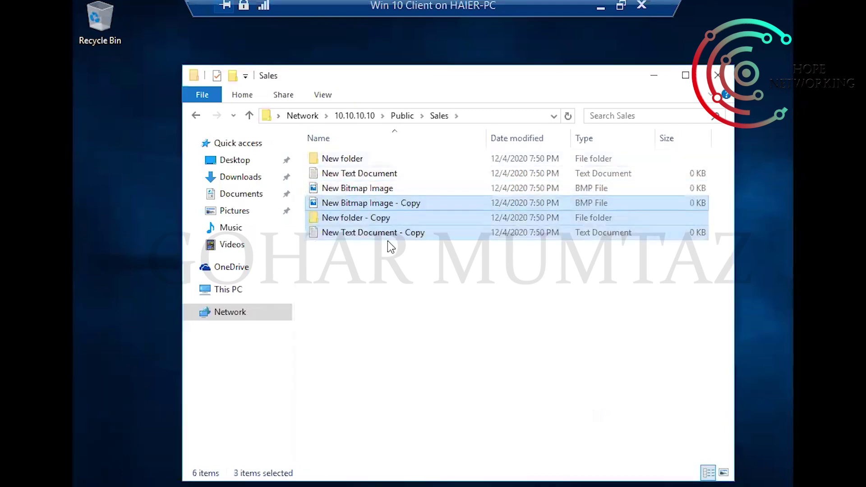
click(418, 270)
Step: Try to delete the file "New Bitmap Image - Copy" from Sales, then dismiss the attempt
click(352, 205)
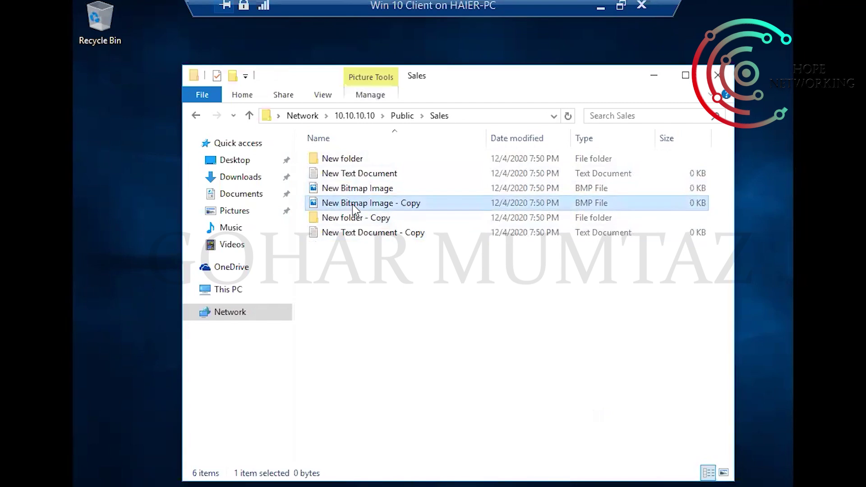
key(Delete)
key(Return)
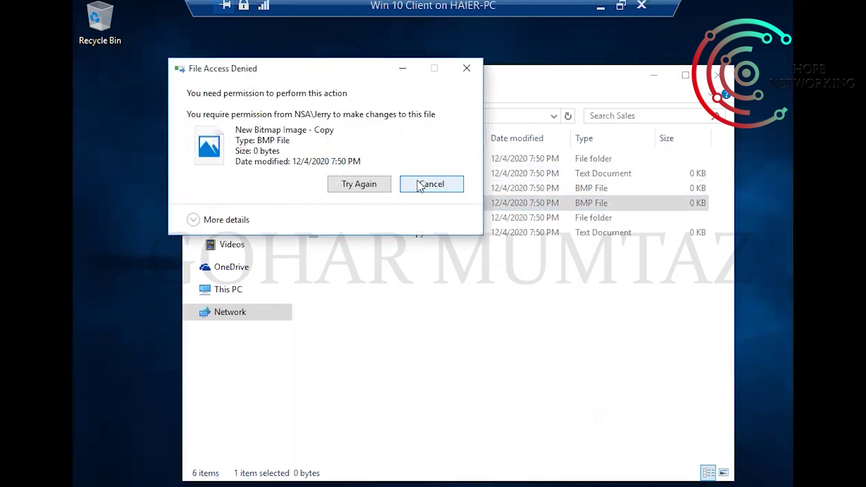
click(432, 186)
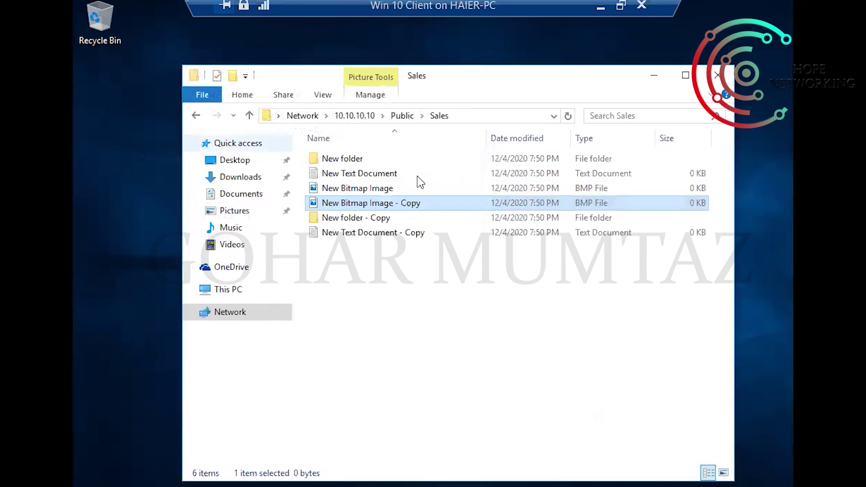
Step: Return to the Public share and try to permanently delete the Sales folder
click(198, 118)
click(382, 233)
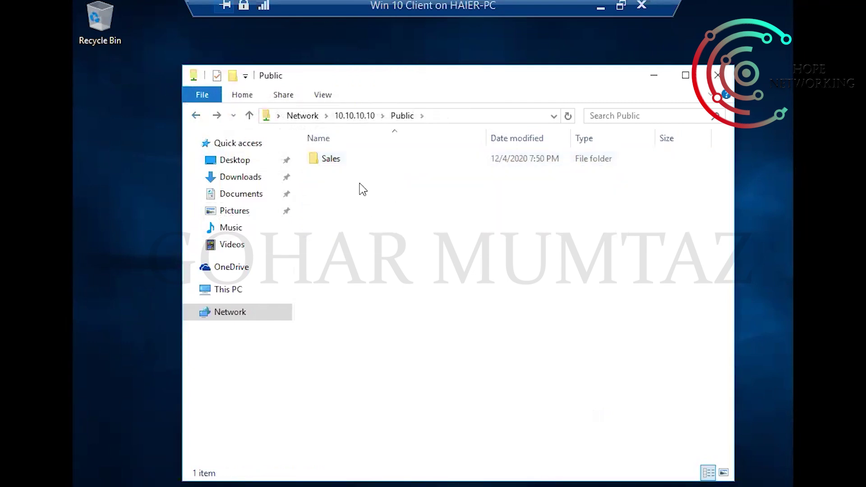
click(328, 159)
right_click(328, 159)
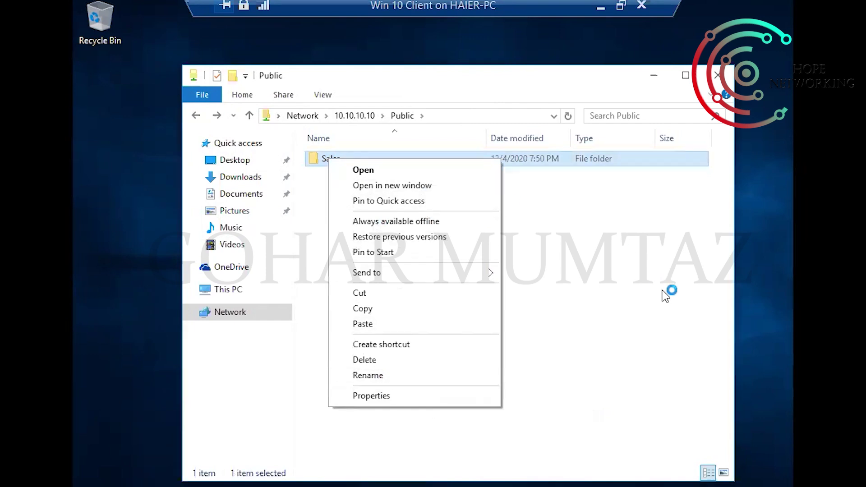
click(366, 359)
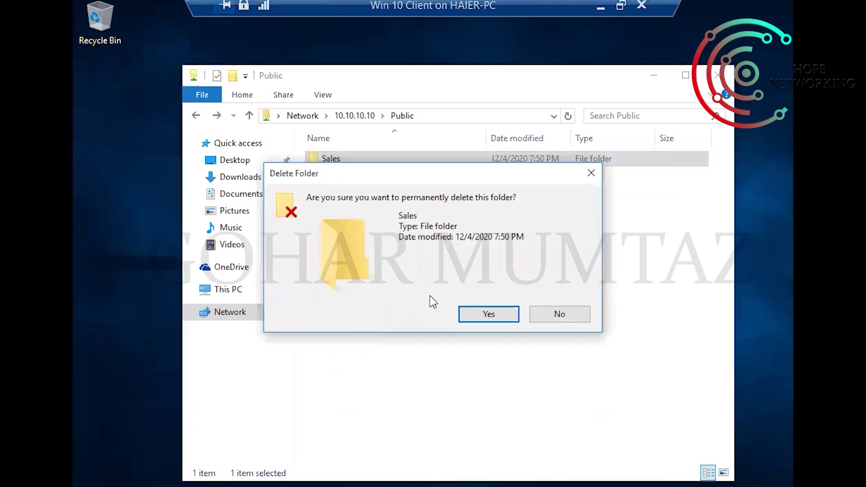
click(490, 314)
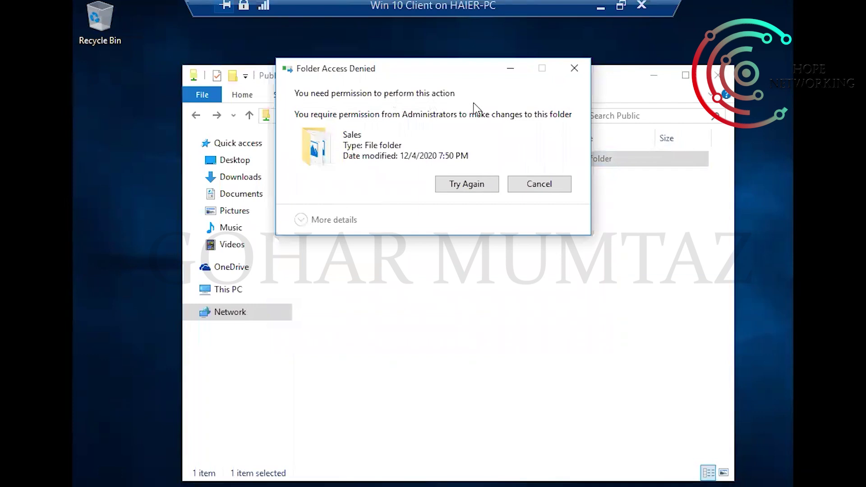
Step: Dismiss the Sales folder deletion and open Sales to examine the folders and files it holds
click(531, 192)
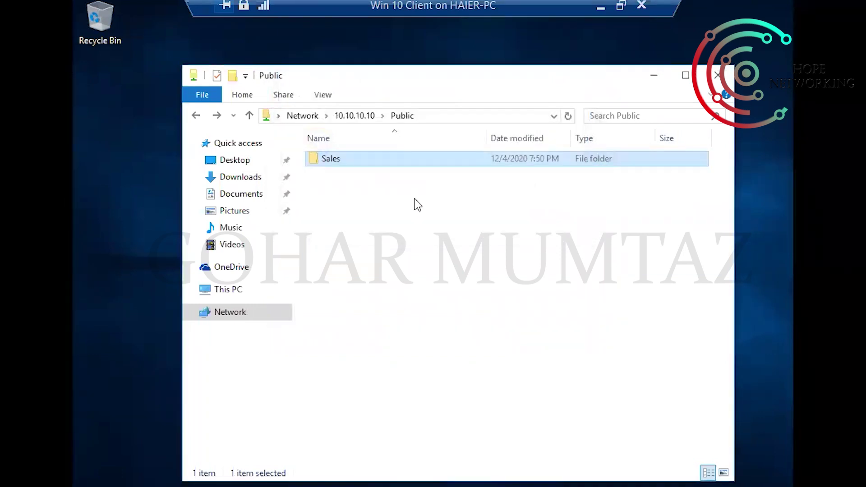
double_click(339, 158)
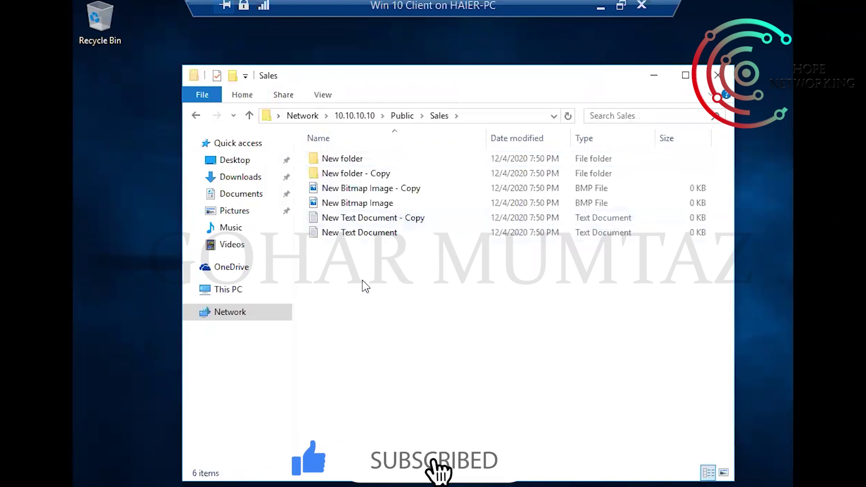
drag(356, 274, 353, 200)
click(395, 291)
click(360, 233)
click(416, 258)
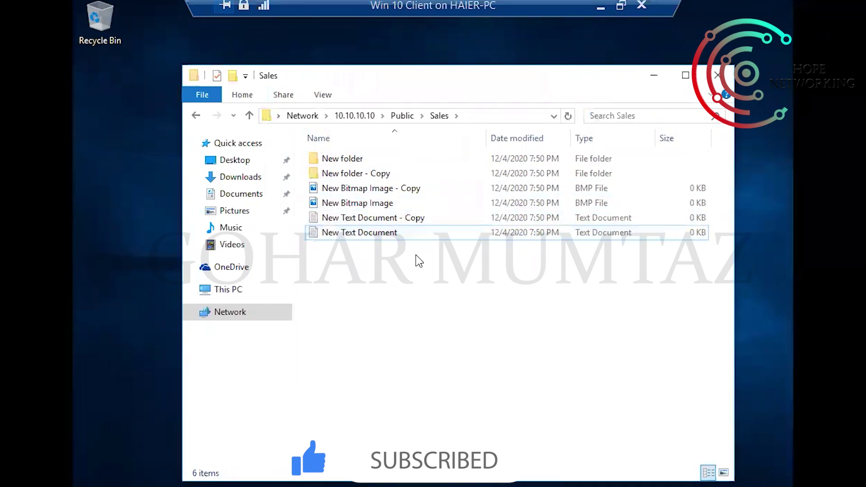
click(379, 238)
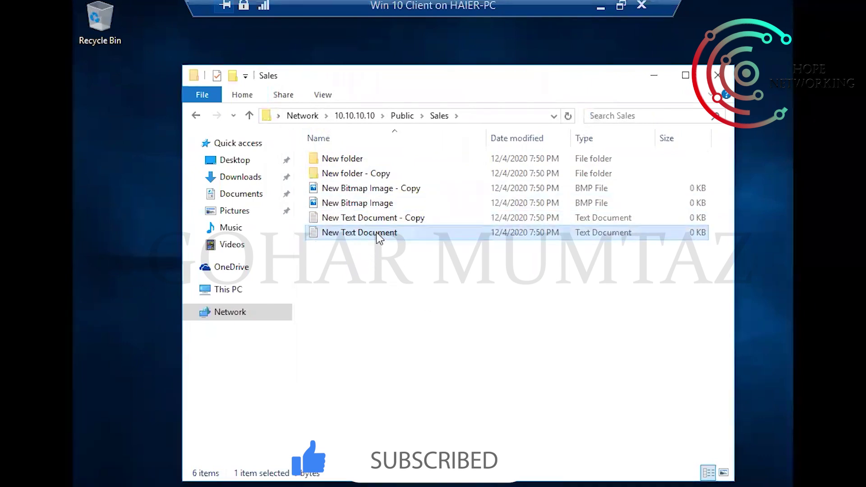
click(482, 263)
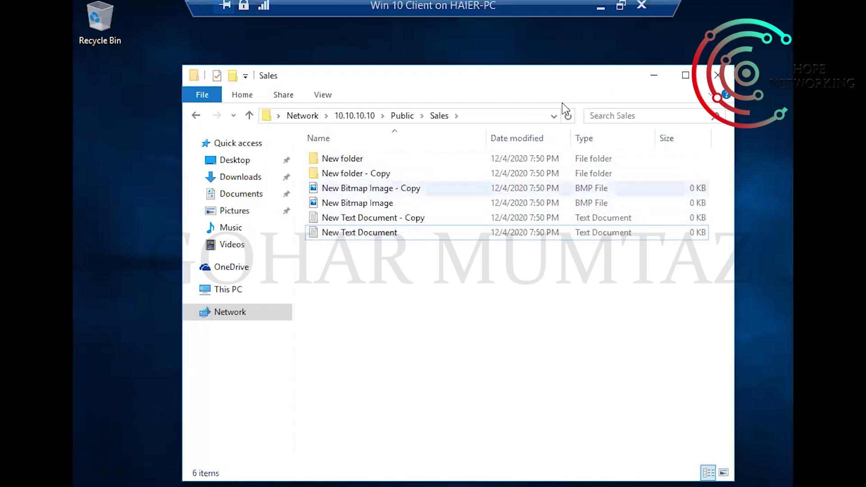
Step: Switch to the Windows Server 2016 machine and examine the contents of the HR folder in Public
click(601, 7)
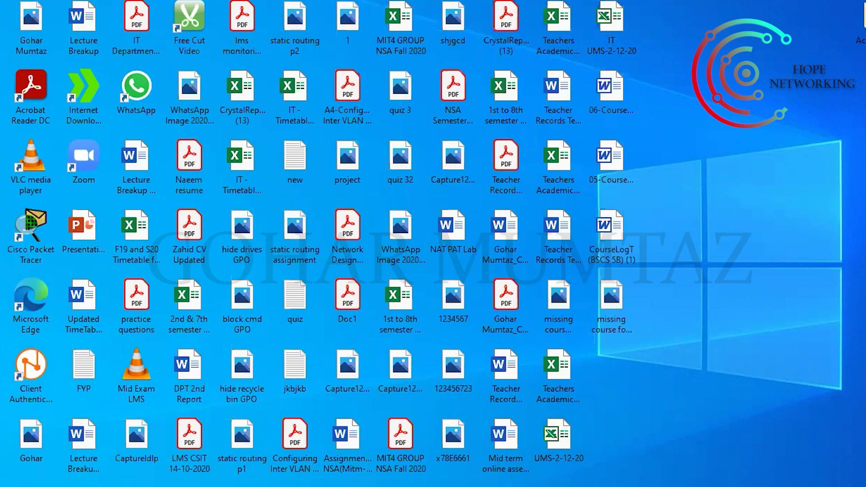
click(262, 458)
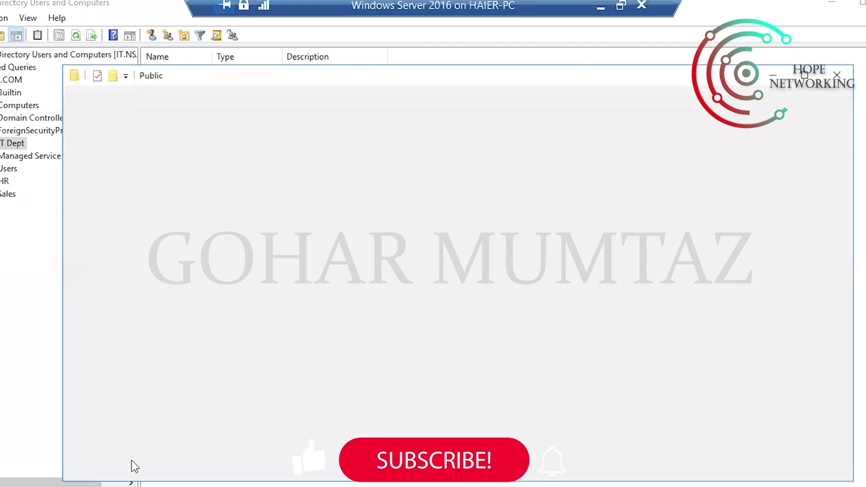
click(131, 460)
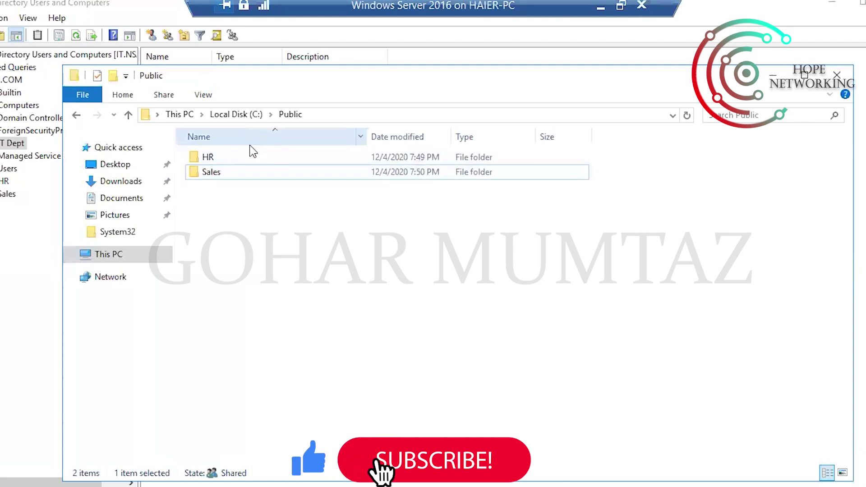
click(221, 158)
double_click(221, 158)
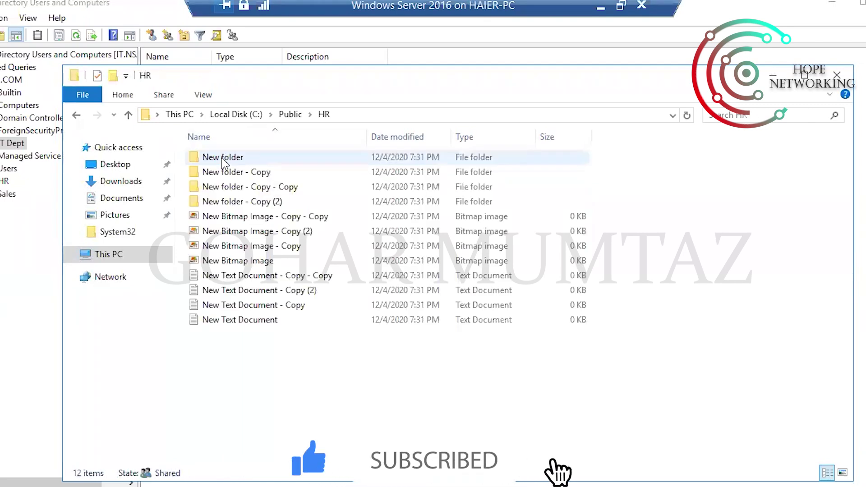
drag(318, 373, 269, 175)
drag(312, 359, 273, 156)
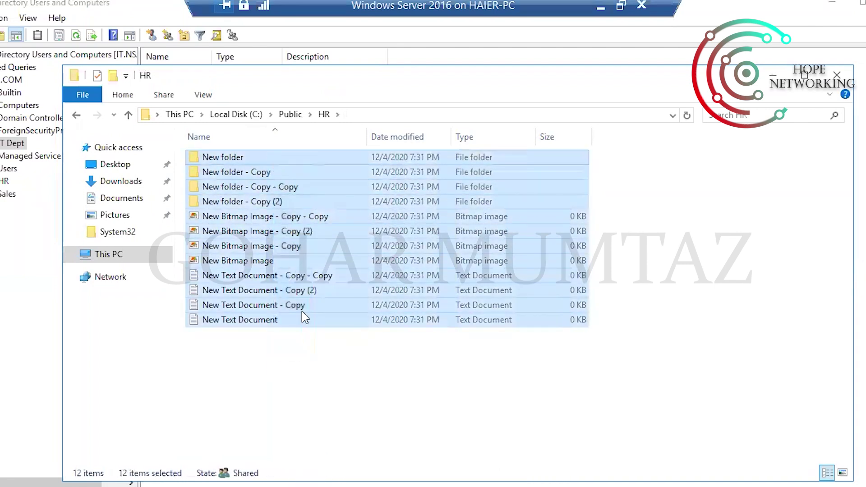
click(321, 372)
drag(315, 367, 234, 151)
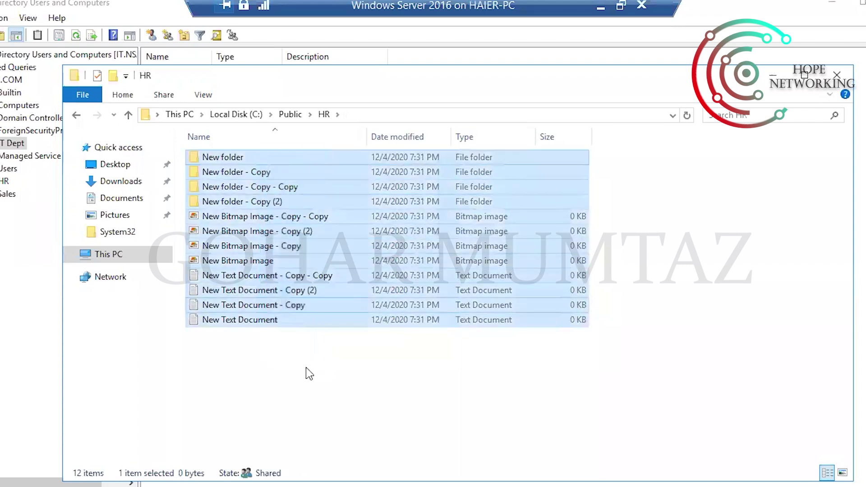
click(308, 379)
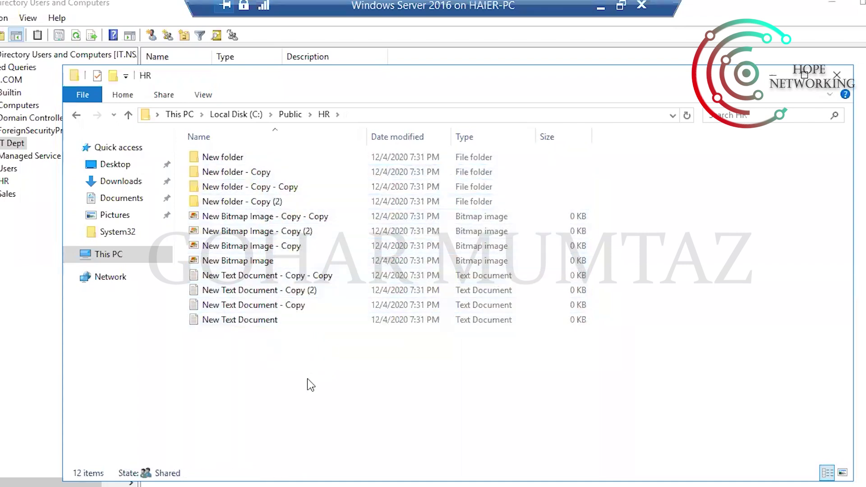
Step: Go back to Public on the server and examine the contents of the Sales folder
key(alt+Left)
double_click(242, 177)
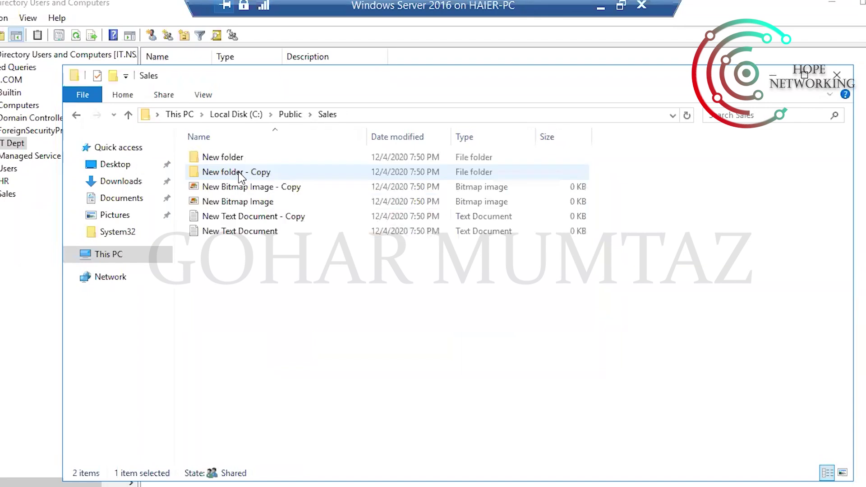
drag(290, 246, 244, 158)
click(284, 273)
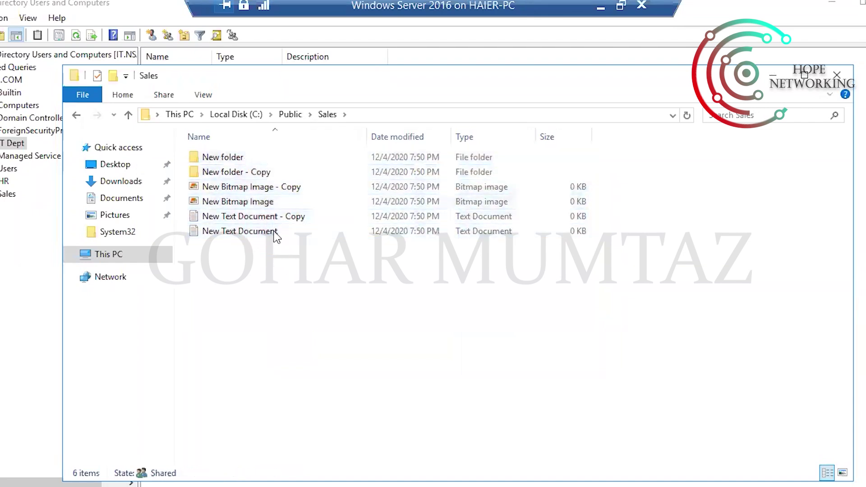
Step: Return to Local Disk (C:) and open the advanced sharing permissions of the Public folder
click(289, 115)
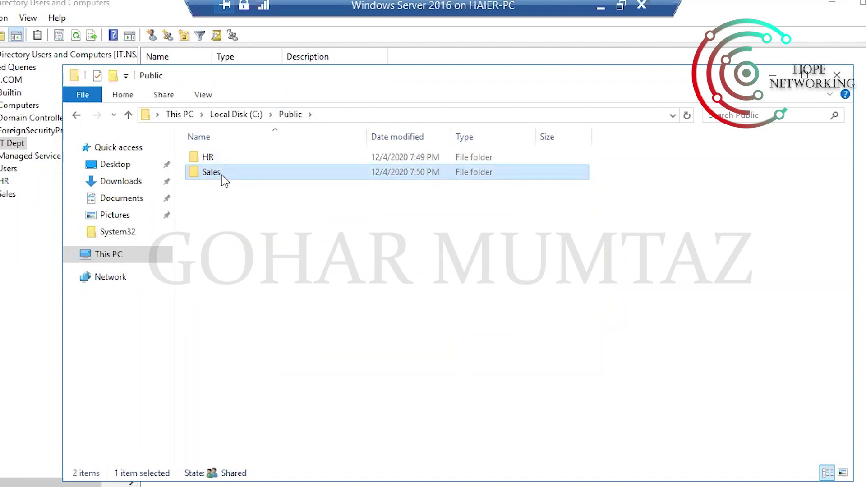
click(276, 198)
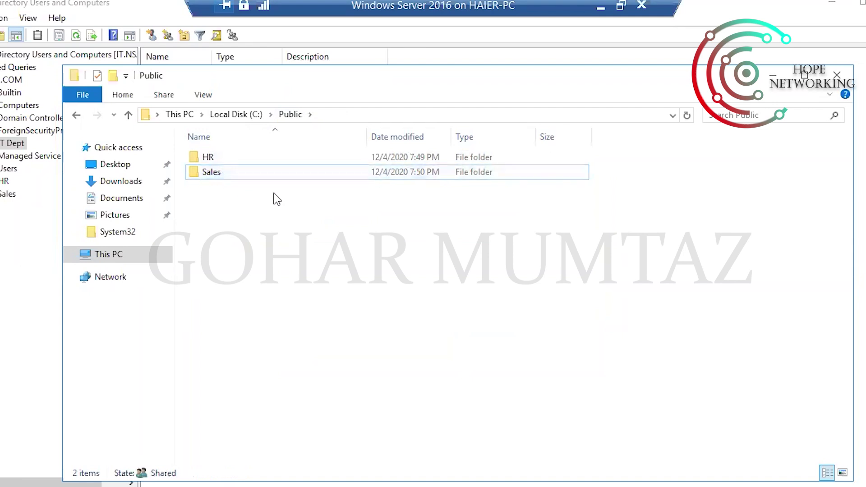
click(290, 114)
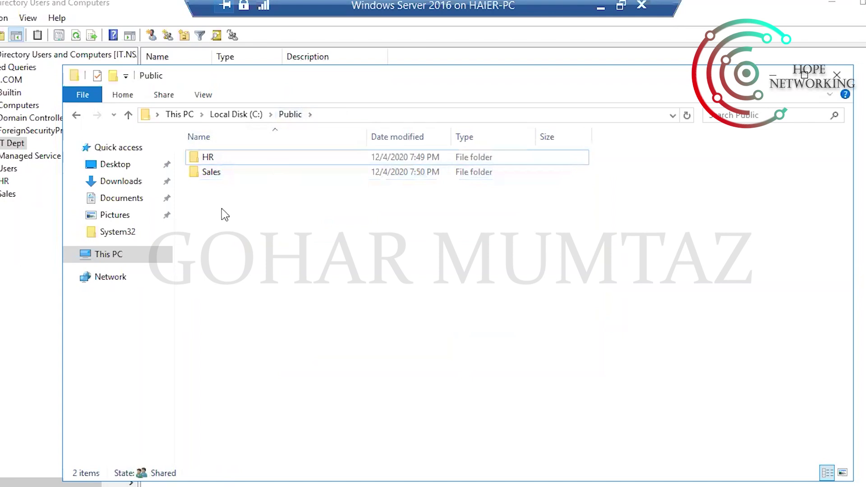
click(209, 160)
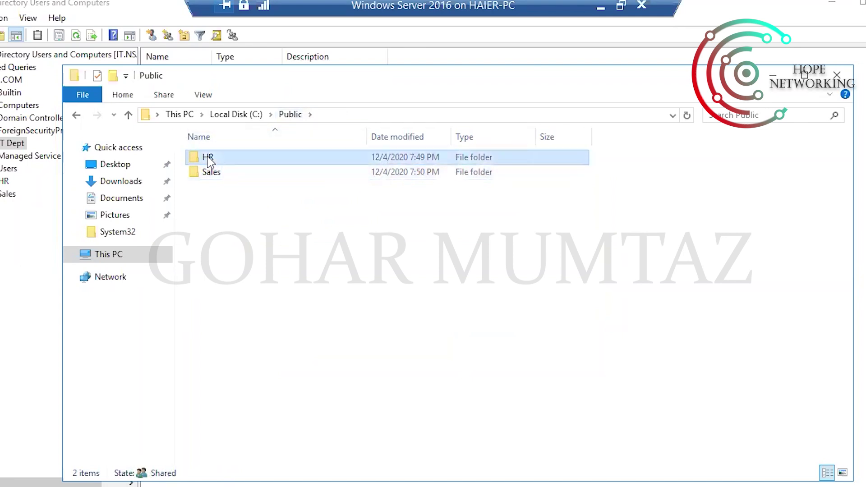
click(257, 116)
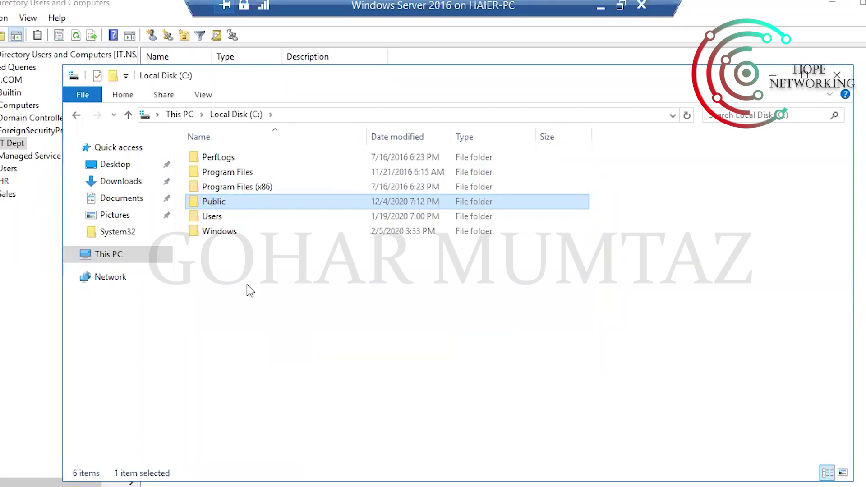
right_click(209, 196)
click(255, 456)
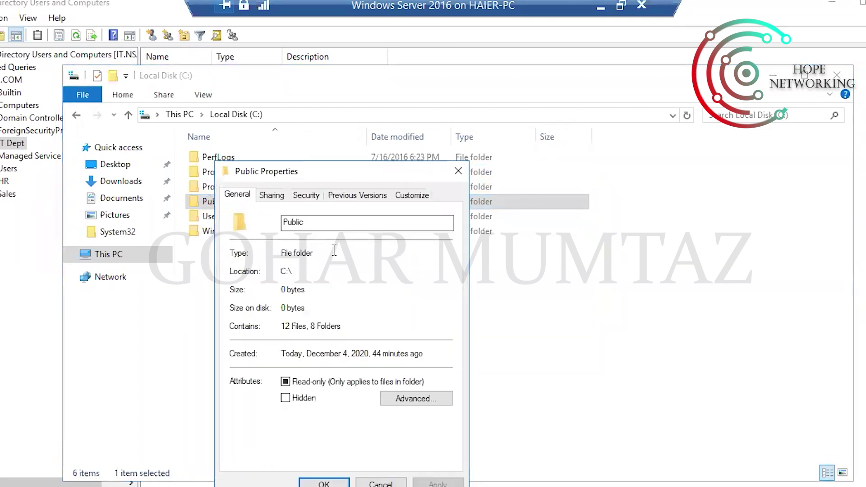
drag(323, 180, 196, 110)
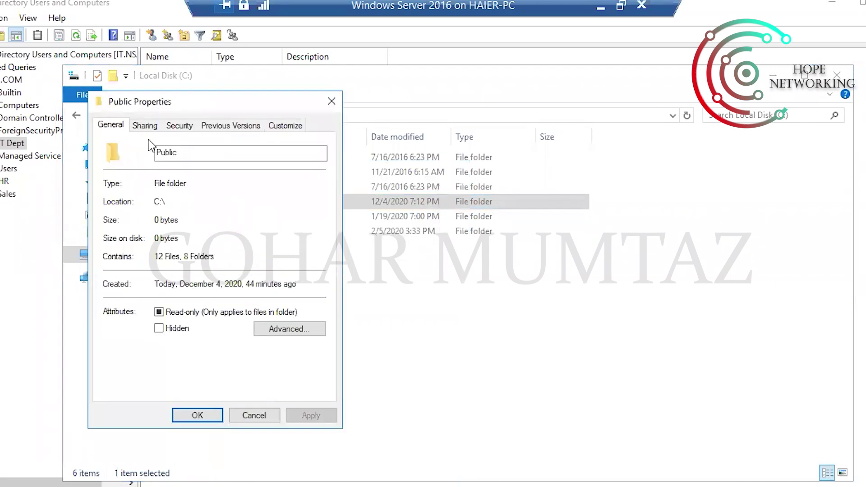
click(144, 126)
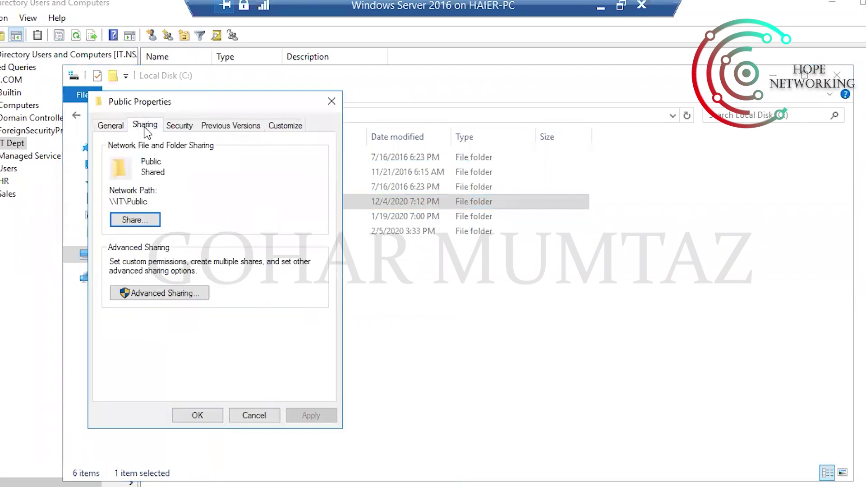
click(147, 293)
click(145, 320)
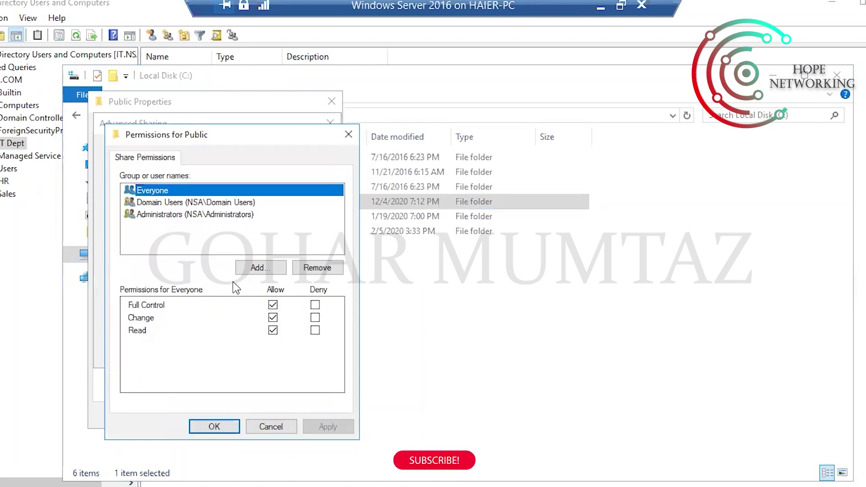
Step: Allow the Change share permission for Domain Users on Public, apply it and close the folder's properties
click(178, 203)
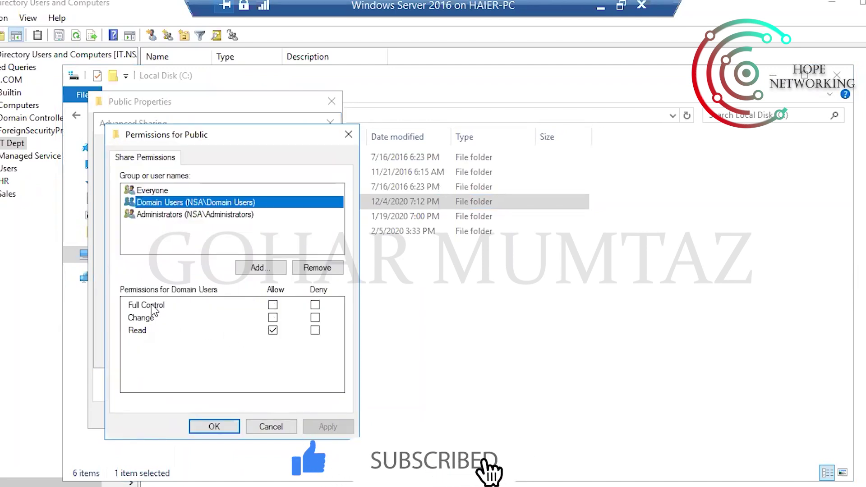
click(273, 318)
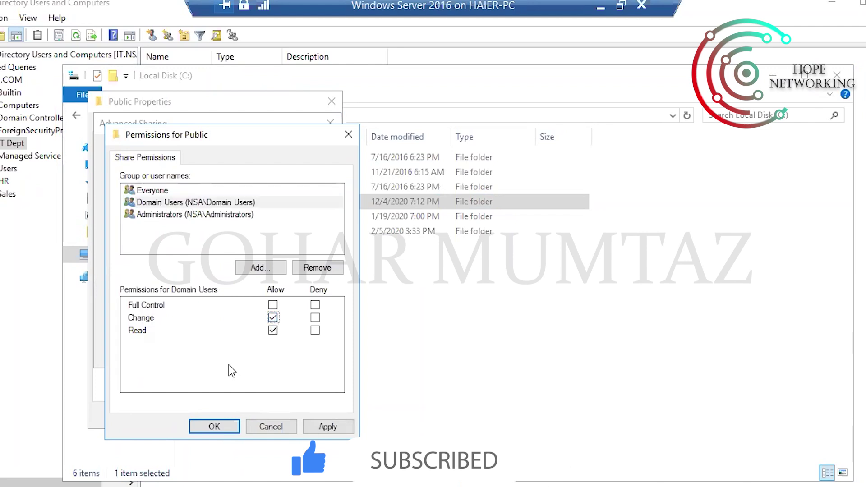
key(alt+a)
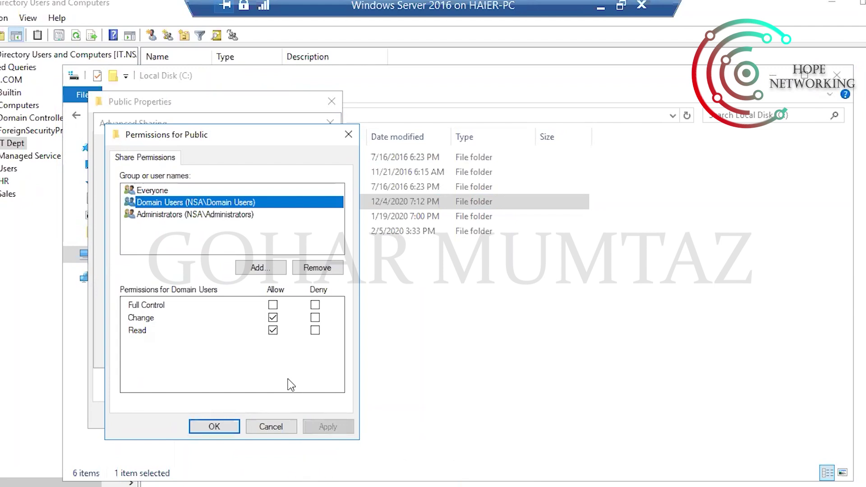
key(Return)
click(301, 352)
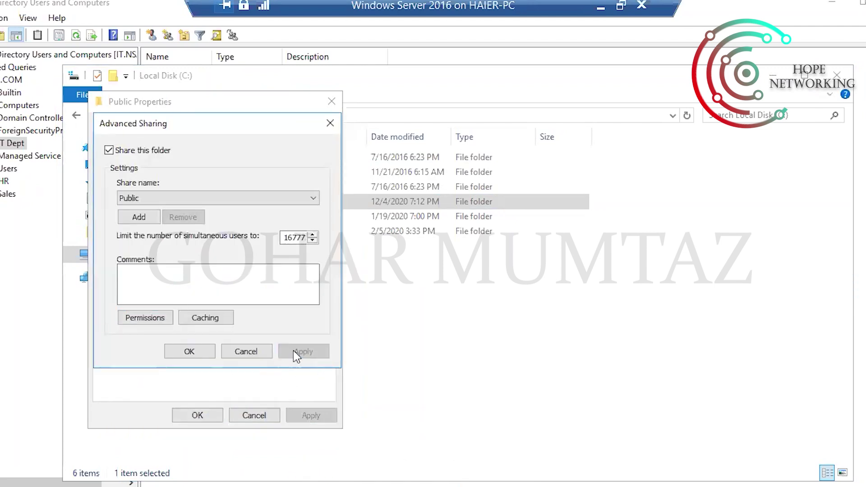
click(189, 351)
key(Return)
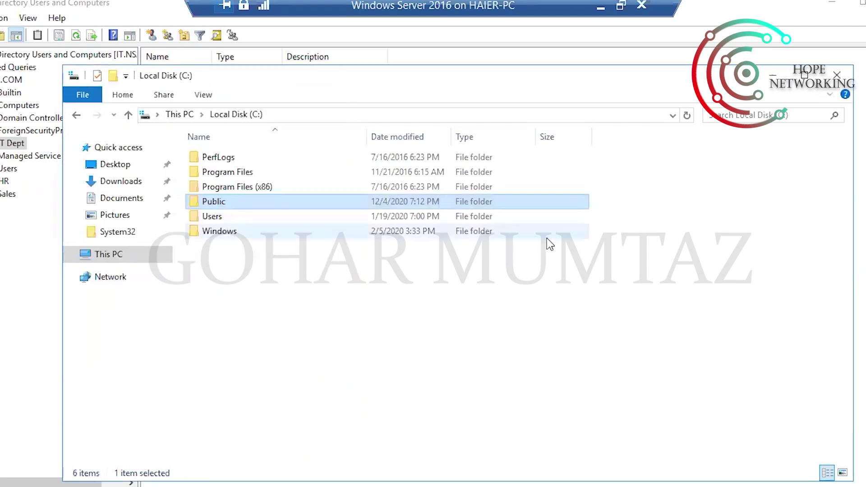
Step: Switch to the Win 10 Client machine and refresh the Sales folder view
click(601, 7)
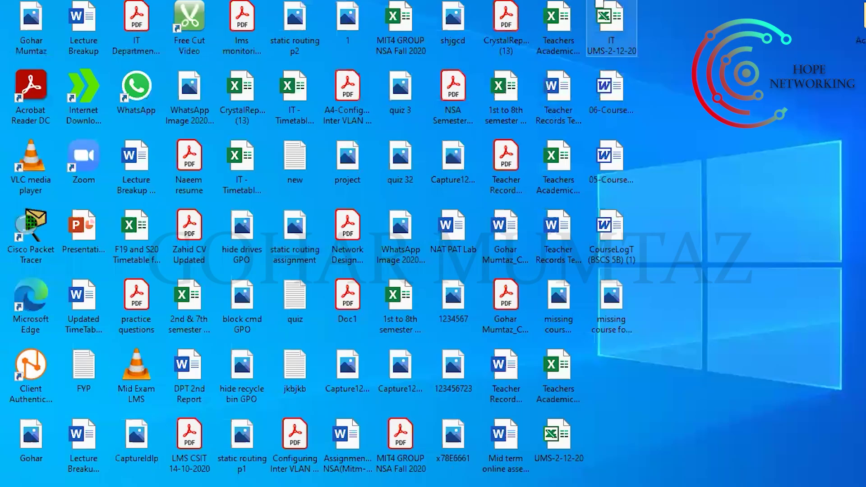
click(396, 451)
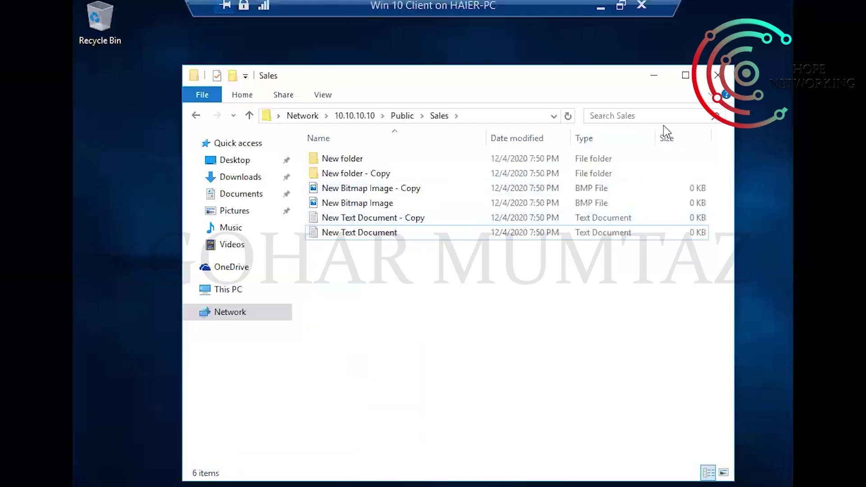
right_click(453, 286)
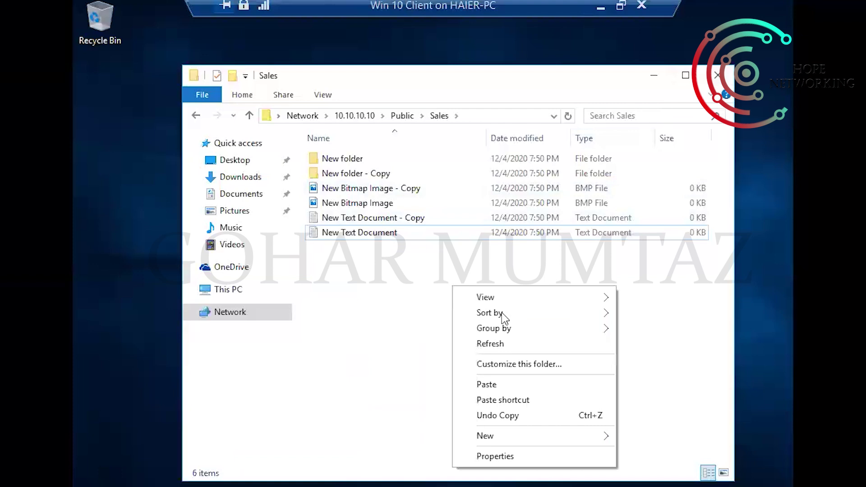
click(491, 344)
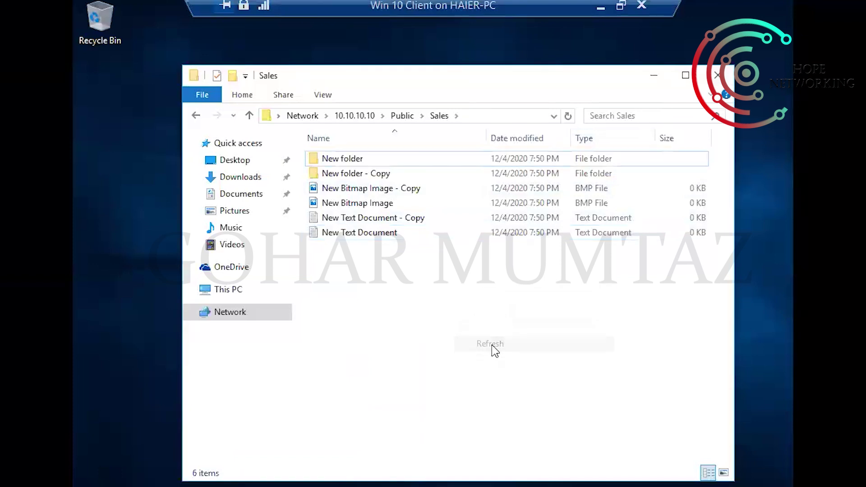
Step: Leave the Sales folder, decline the desktop shortcut, and reopen the Public share from 10.10.10.10
click(402, 116)
drag(402, 116, 361, 211)
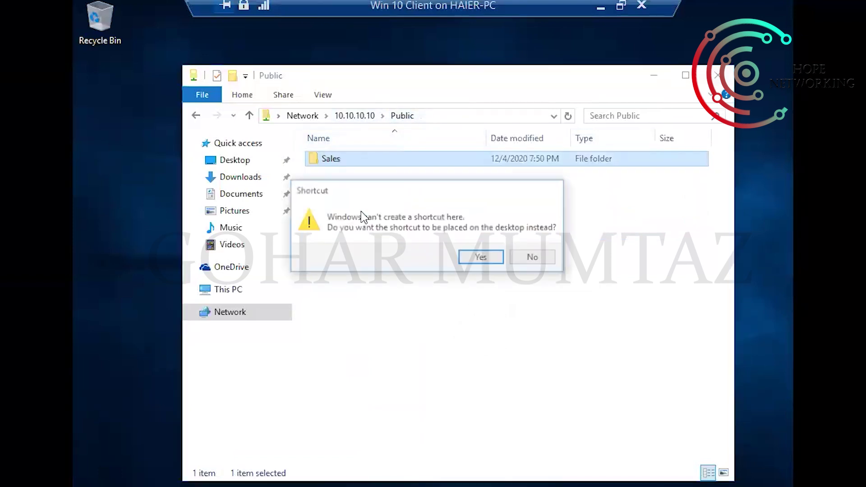
click(535, 258)
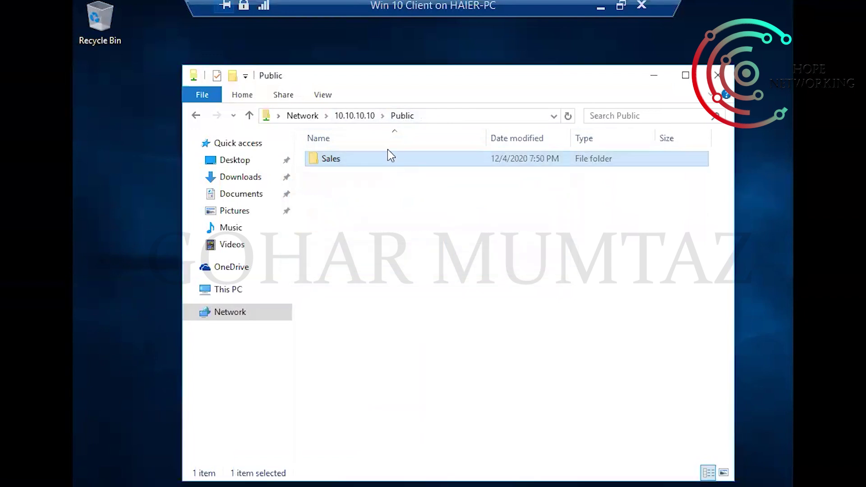
click(355, 116)
double_click(505, 161)
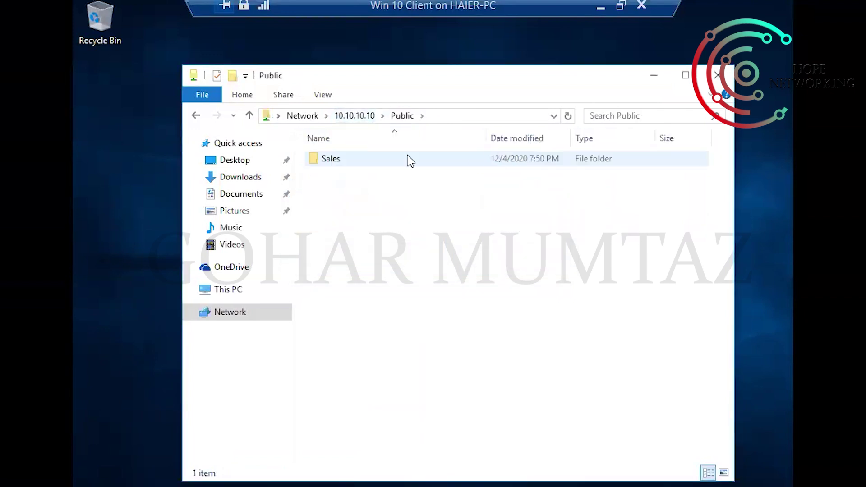
Step: Open the Sales folder in the Public share, try to delete New Text Document and dismiss the access dialog
double_click(331, 160)
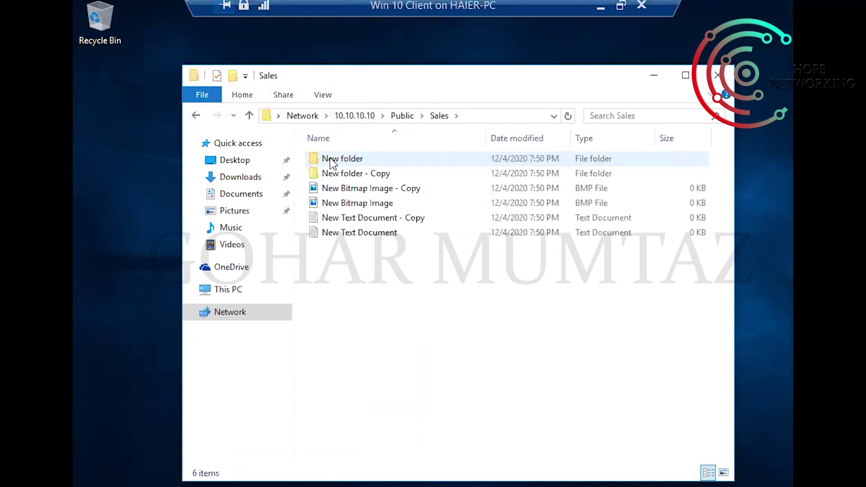
click(366, 237)
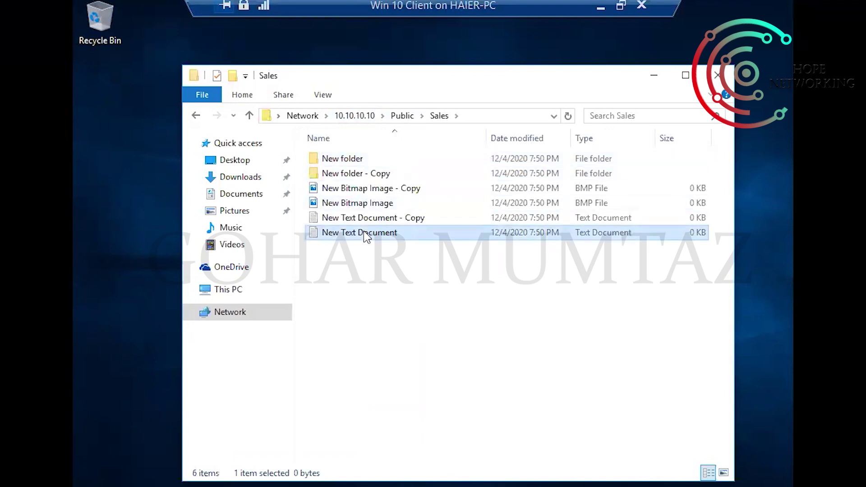
key(Delete)
key(Return)
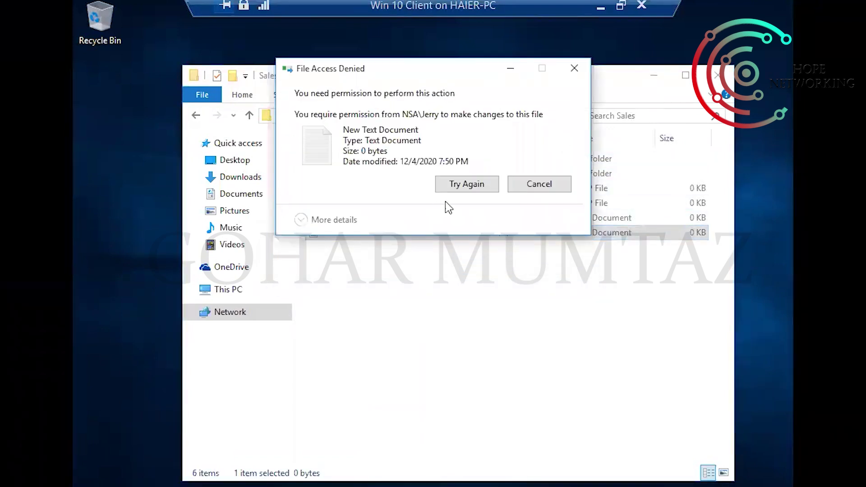
drag(411, 79, 418, 181)
click(534, 278)
Step: Close the Sales window, reconnect to 10.10.10.10 and open the Sales folder inside the Public share
right_click(443, 288)
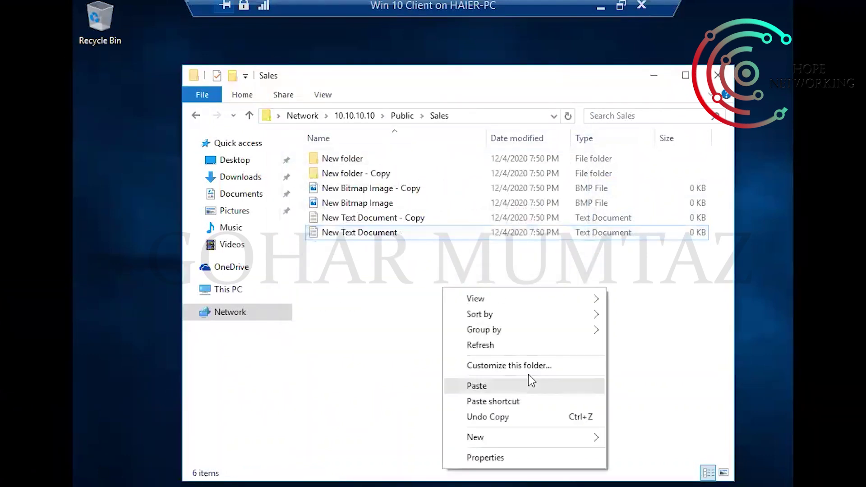
click(717, 74)
click(717, 75)
right_click(388, 134)
click(421, 174)
key(super+r)
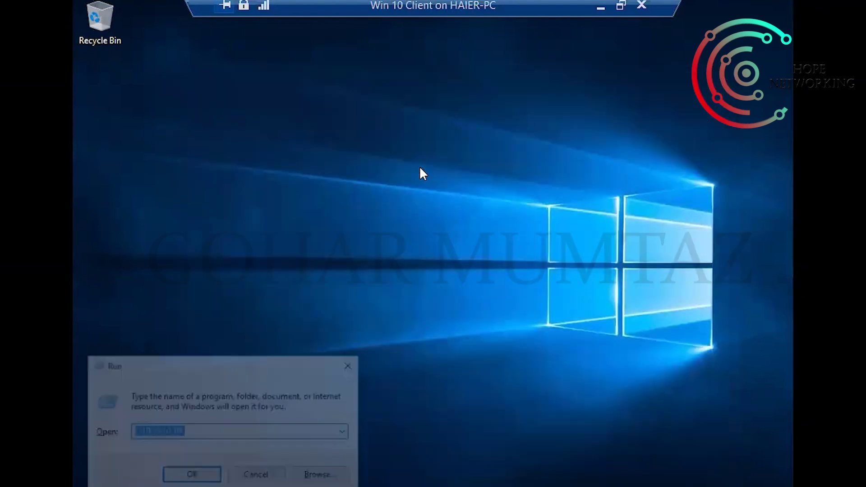
key(Return)
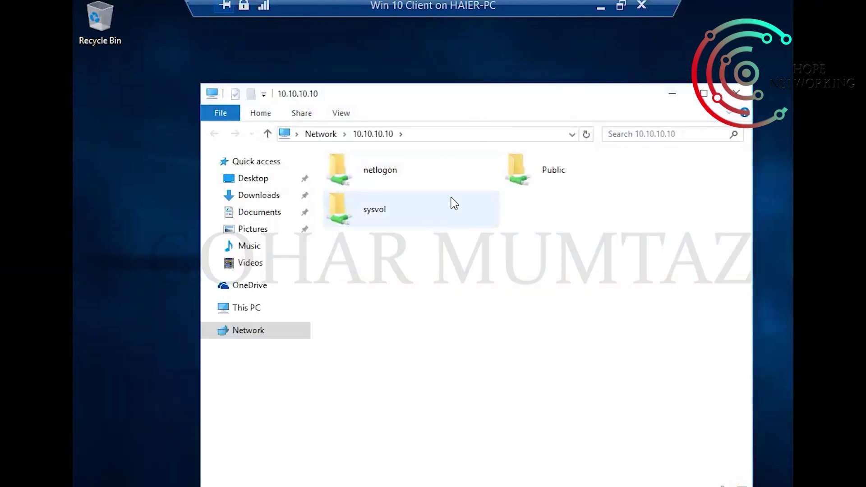
double_click(586, 175)
double_click(350, 176)
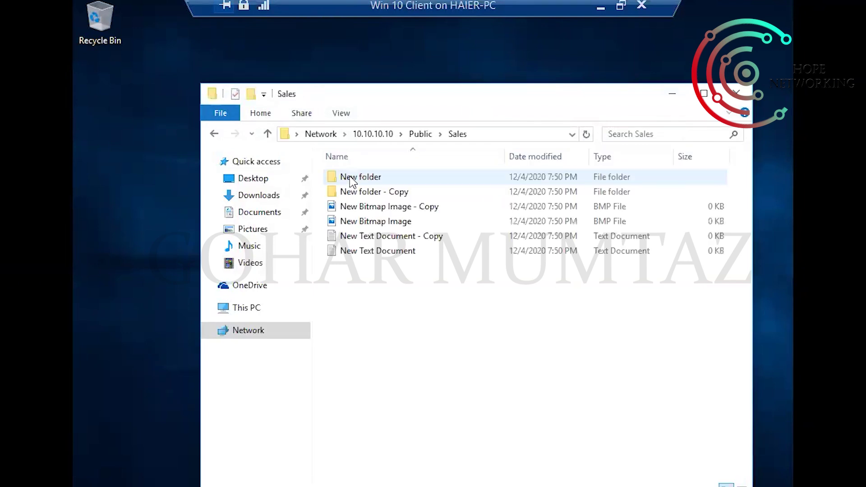
Step: Try again to delete New Text Document from the reopened Sales folder
click(380, 255)
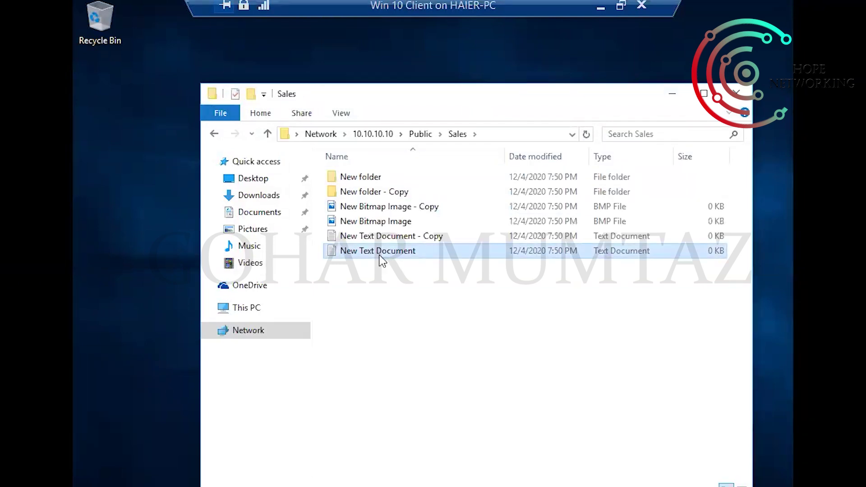
key(Delete)
key(Return)
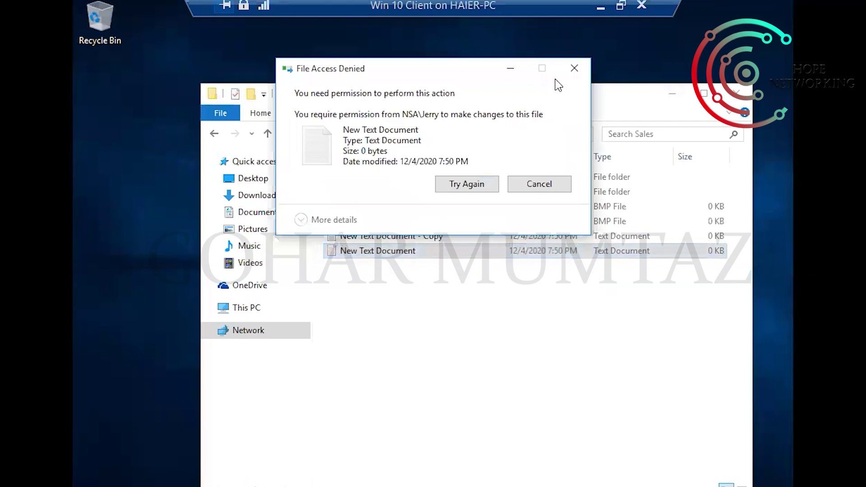
click(574, 68)
Step: Create a new text document in the Sales folder and try to delete it
right_click(415, 325)
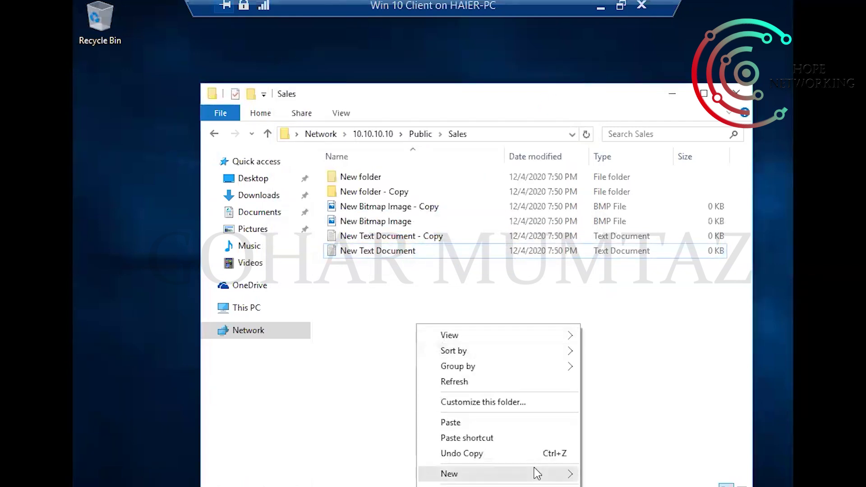
mouse_move(537, 474)
click(645, 456)
key(Return)
key(Delete)
key(Return)
click(545, 184)
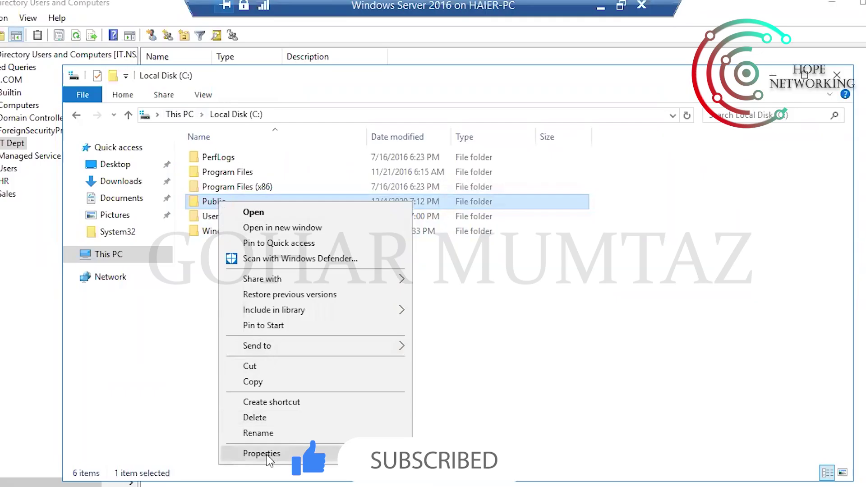
Step: On Windows Server 2016, open the Public folder's properties and check the security permissions of Domain Users
click(264, 457)
click(281, 195)
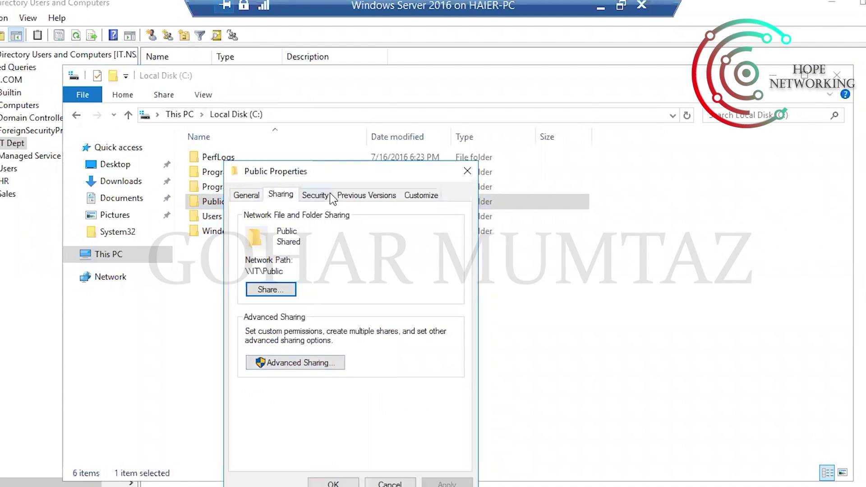
click(315, 195)
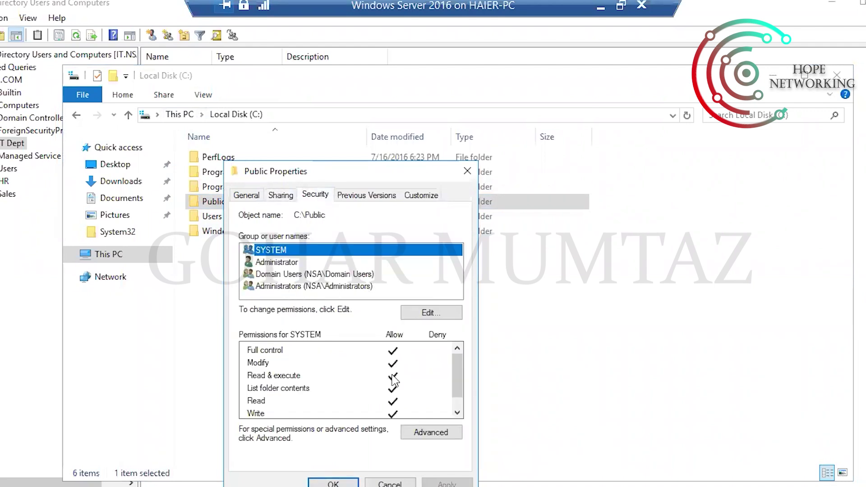
click(290, 276)
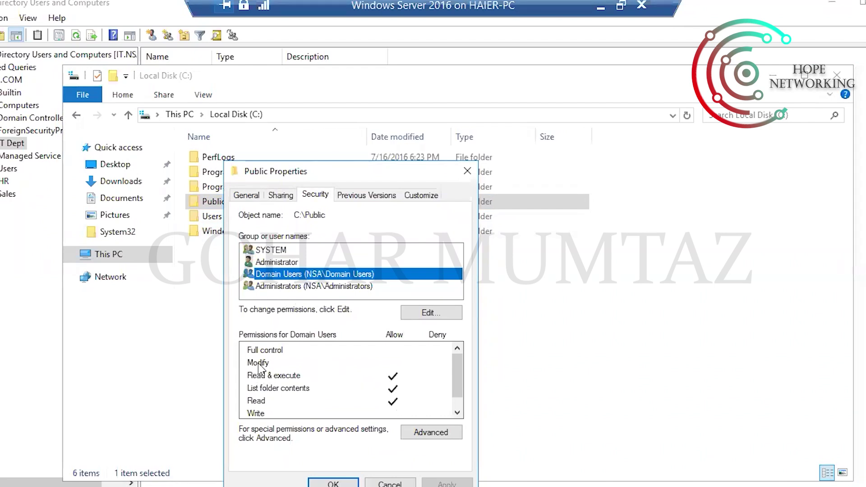
Step: Allow the Modify security permission for Domain Users on C:\Public, apply it and close the folder's properties
drag(347, 170, 295, 83)
click(378, 225)
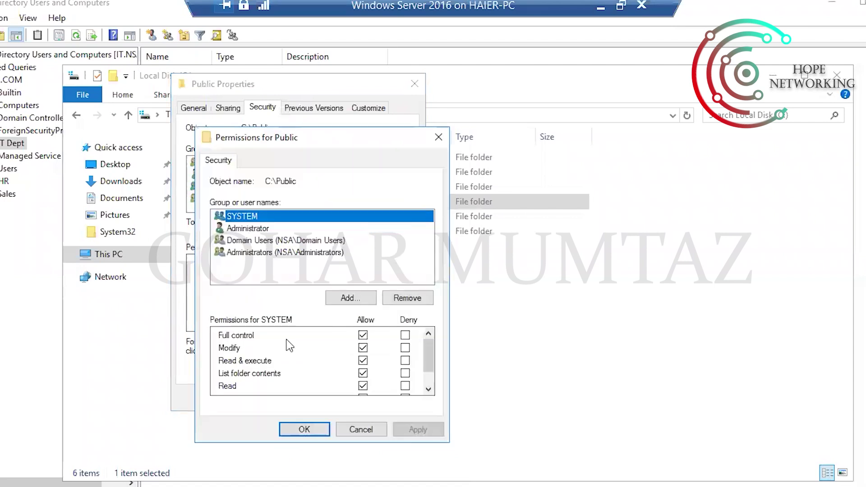
click(272, 242)
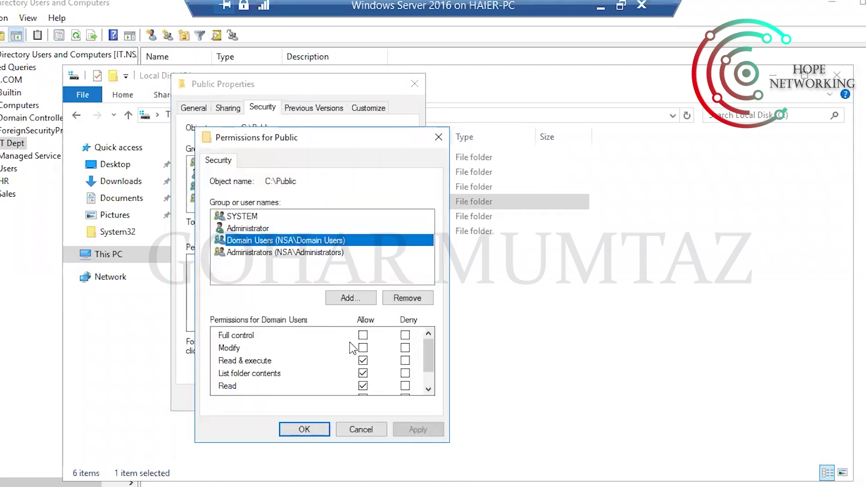
click(367, 348)
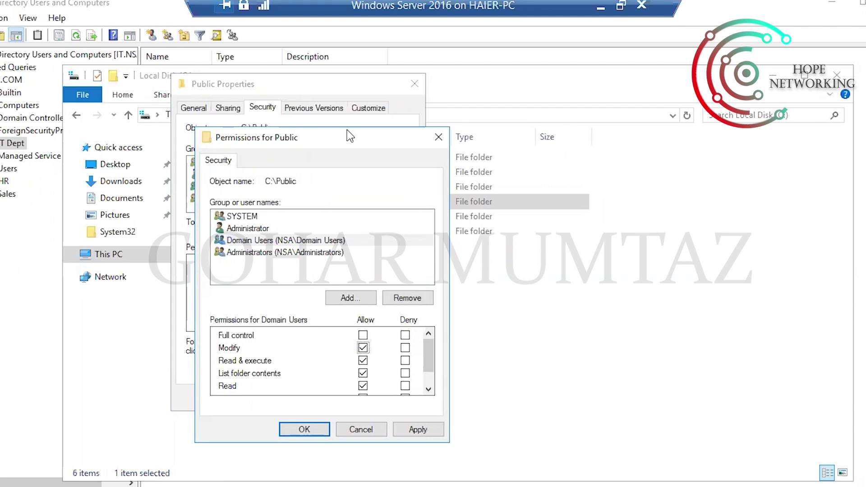
drag(323, 142, 228, 75)
double_click(333, 324)
scroll(334, 323, up, 1)
click(322, 363)
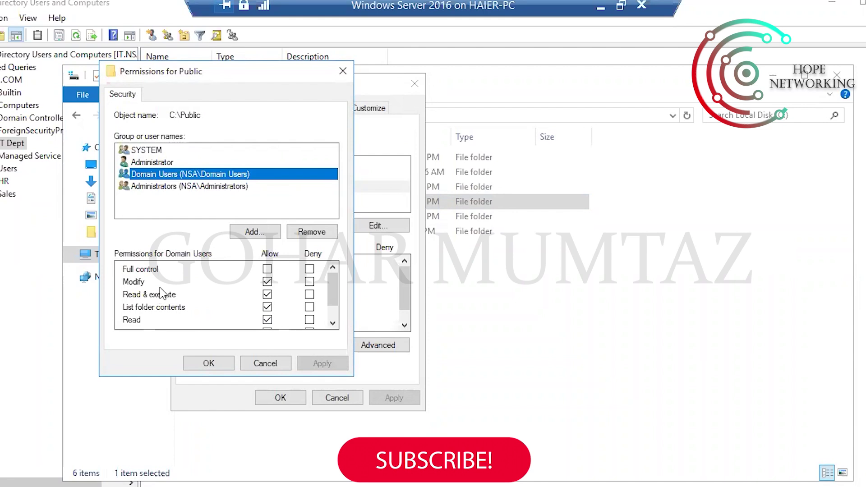
click(207, 362)
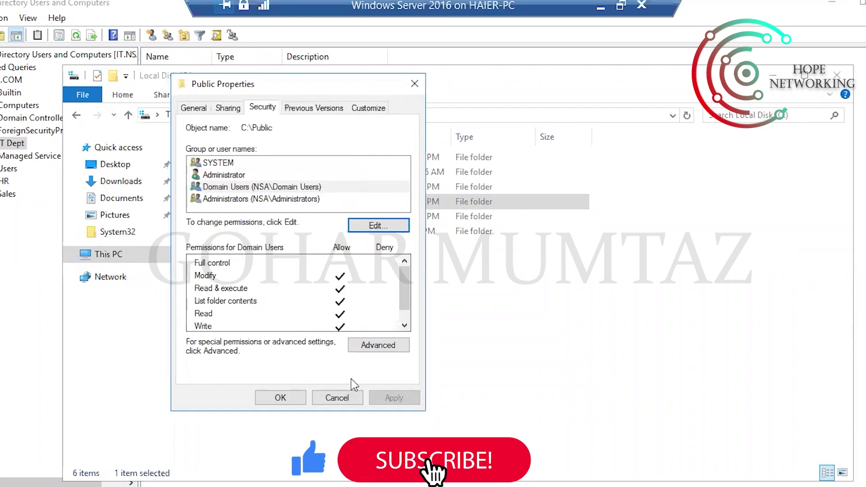
click(284, 397)
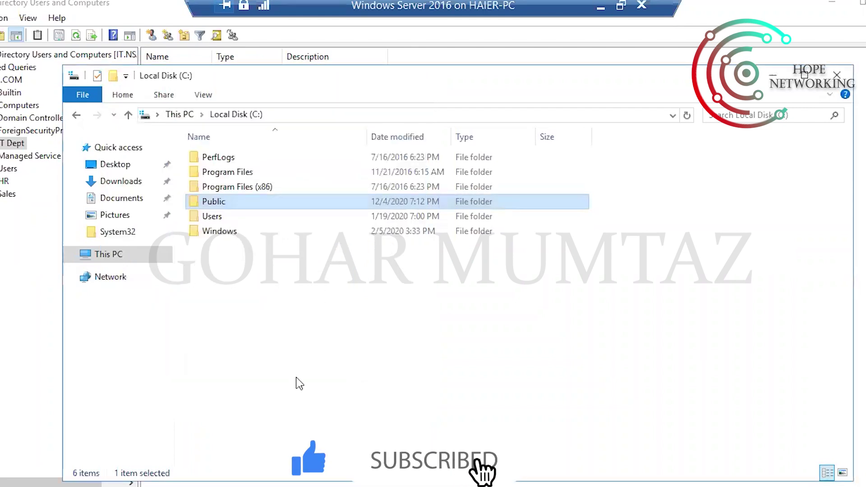
Step: Switch to the Win 10 Client machine and refresh the Sales folder
click(600, 7)
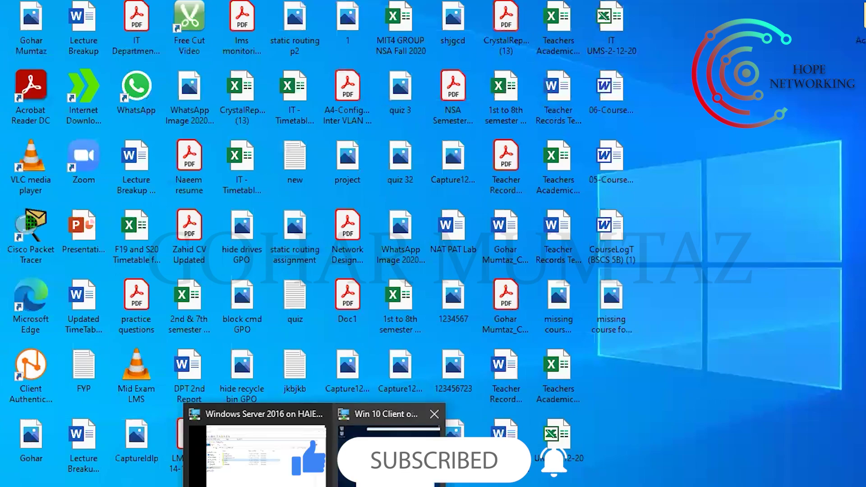
click(406, 442)
right_click(432, 304)
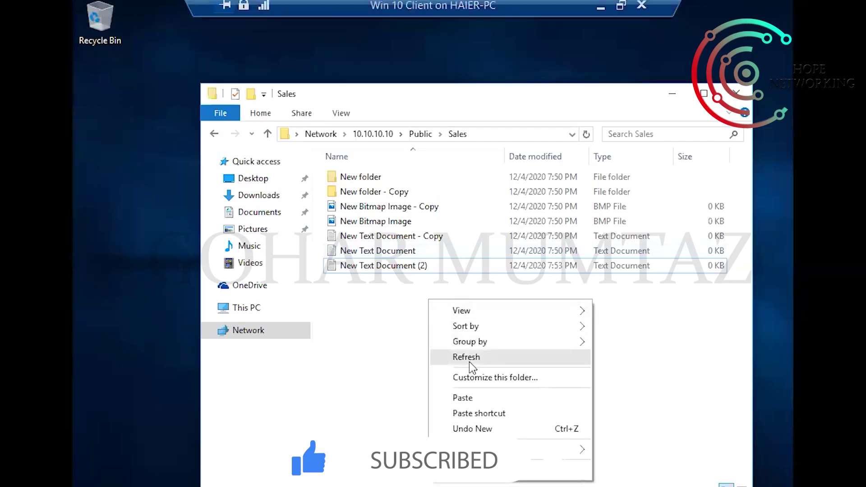
click(469, 359)
Step: Try to delete New Text Document, cancel the access dialog and refresh the Sales folder view
key(Delete)
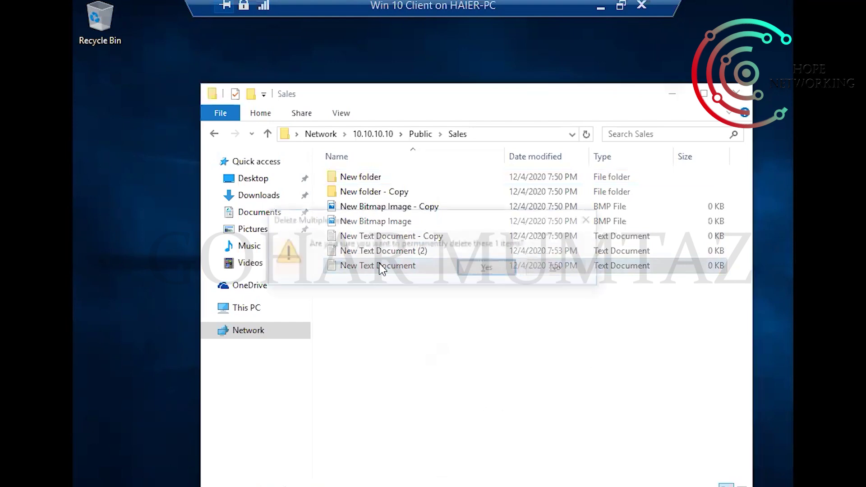
key(Return)
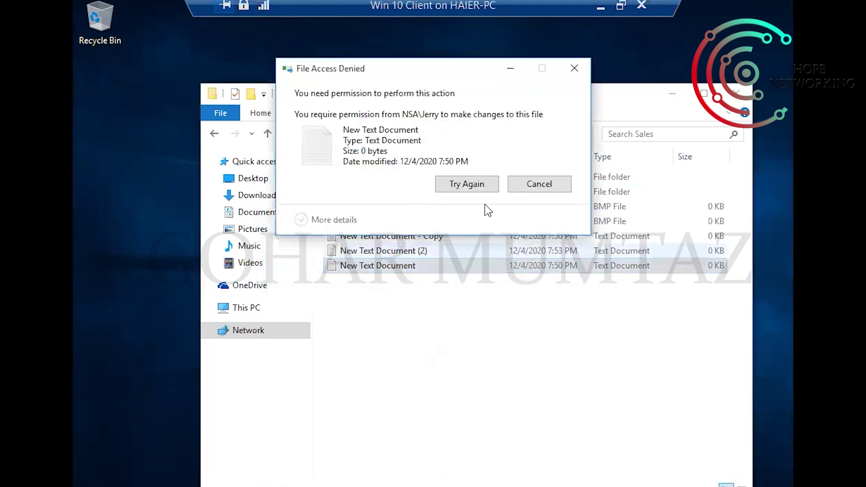
click(549, 184)
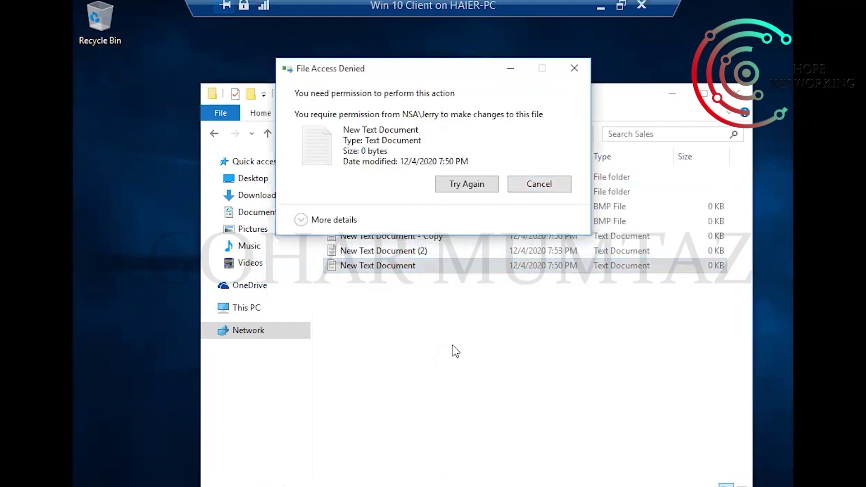
right_click(432, 319)
click(469, 377)
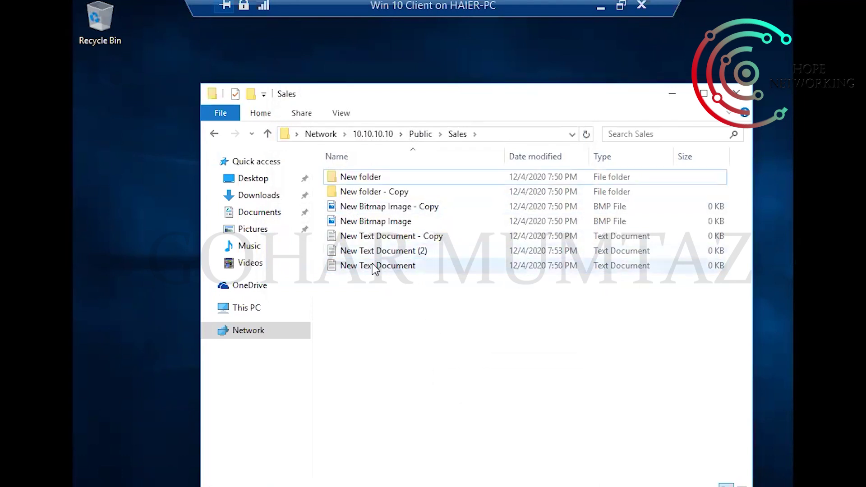
Step: Return to Windows Server 2016 and review the sharing and security settings in the Public folder's properties
click(600, 7)
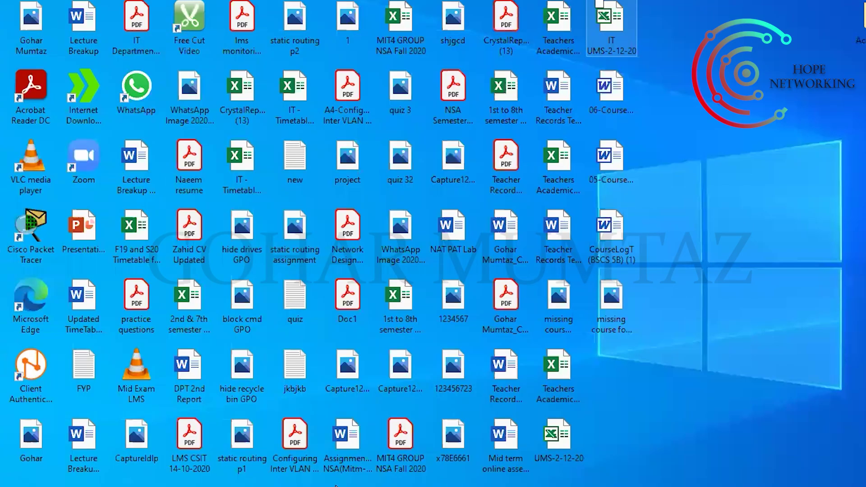
mouse_move(336, 484)
click(259, 446)
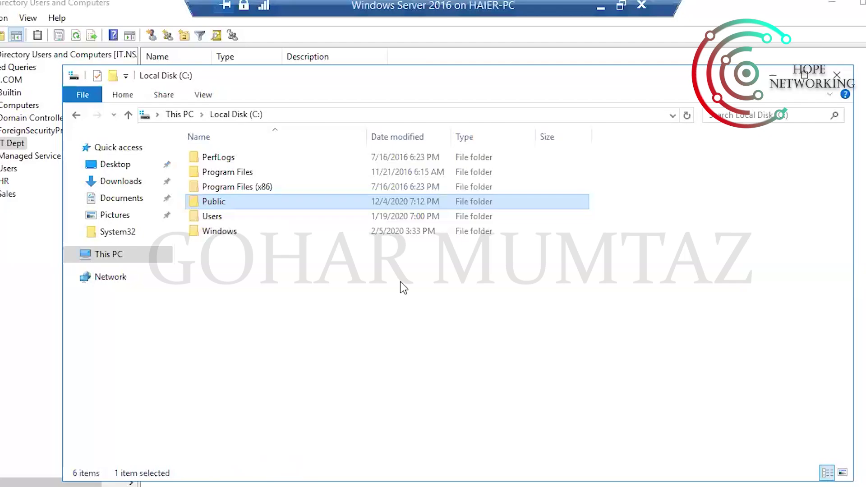
right_click(220, 203)
click(255, 449)
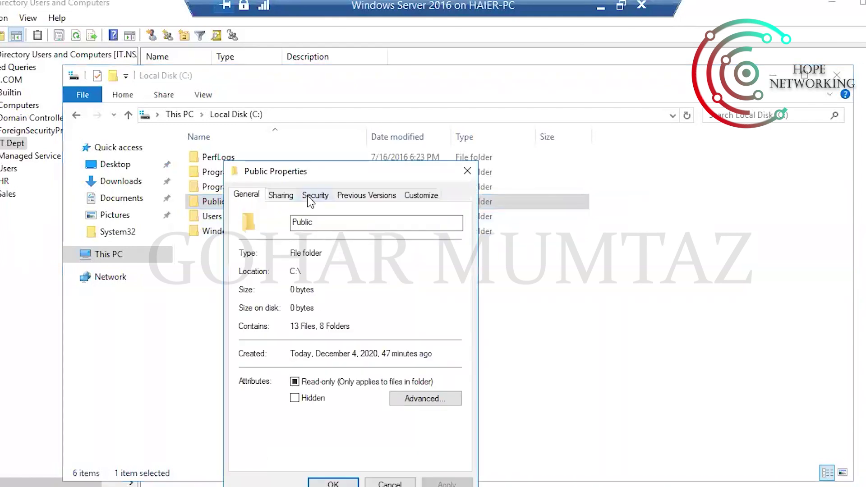
click(280, 195)
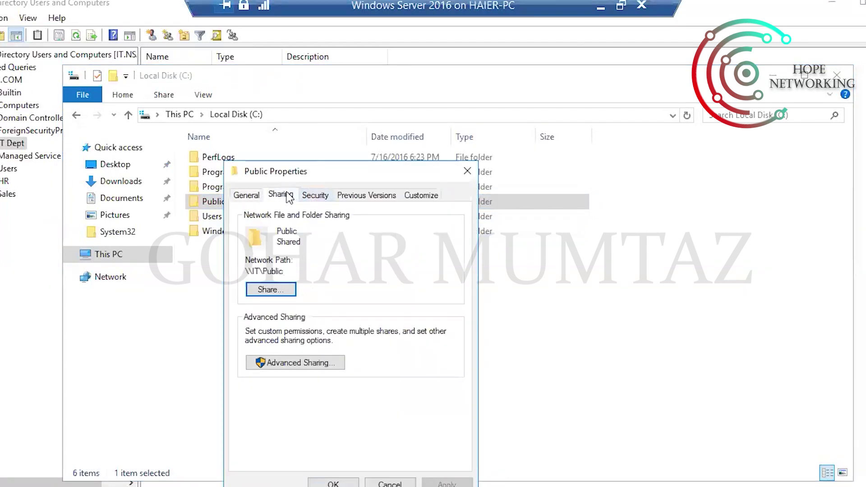
click(315, 196)
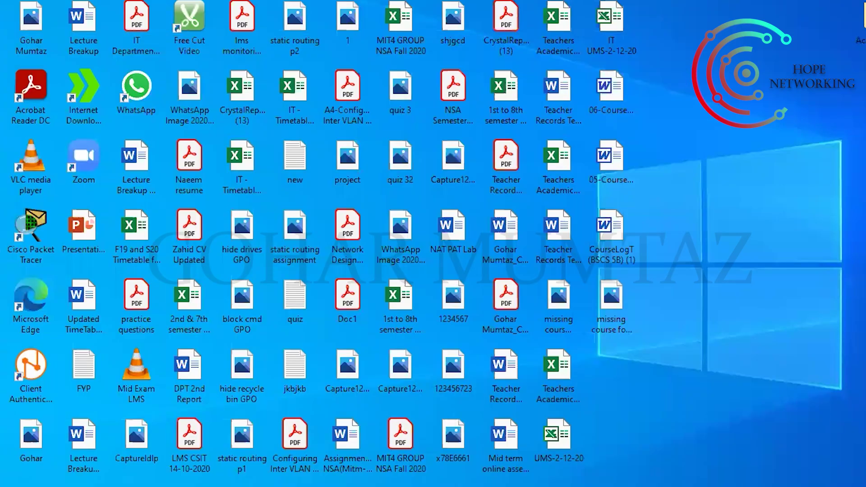
Step: On the Win 10 Client machine, delete New Text Document (2) from Sales and go back to the Public share
mouse_move(383, 476)
click(381, 451)
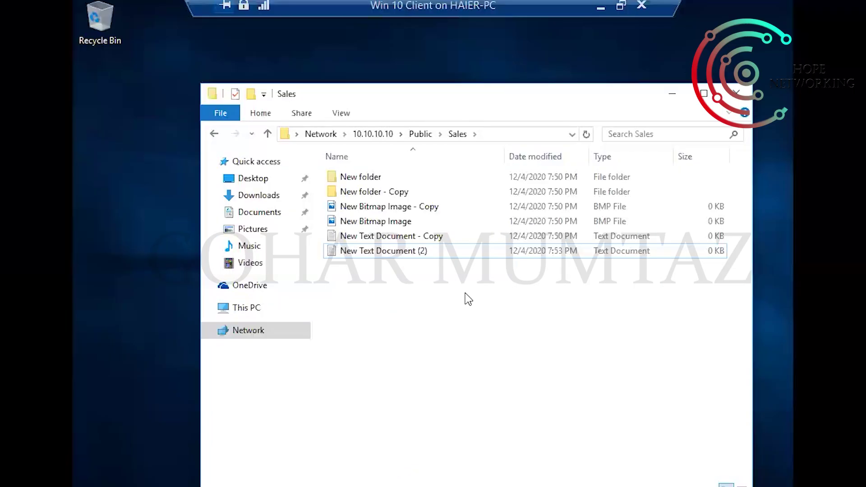
click(398, 256)
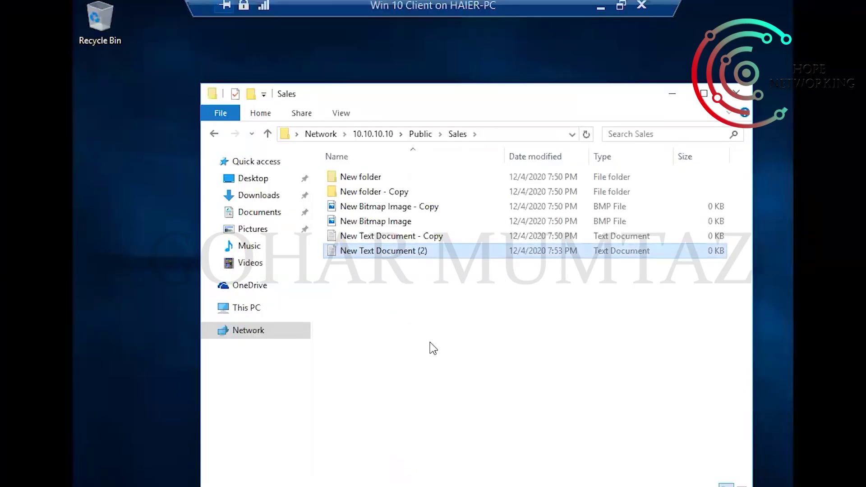
key(Delete)
key(Return)
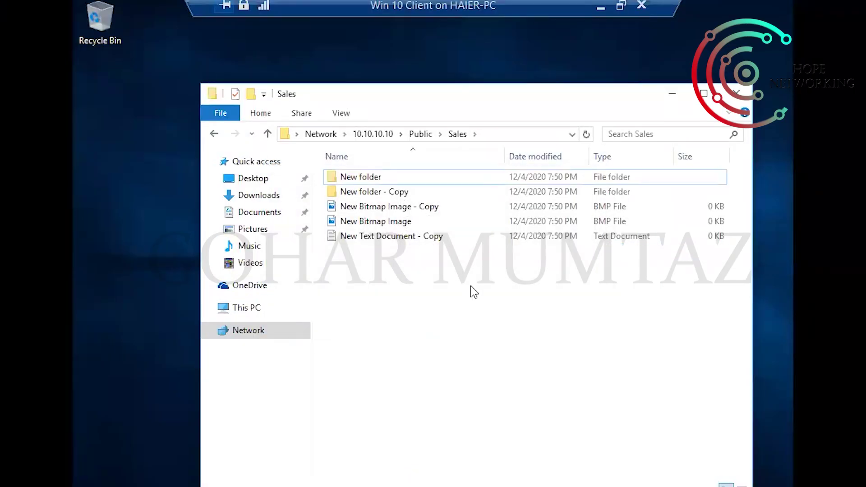
click(420, 137)
click(394, 257)
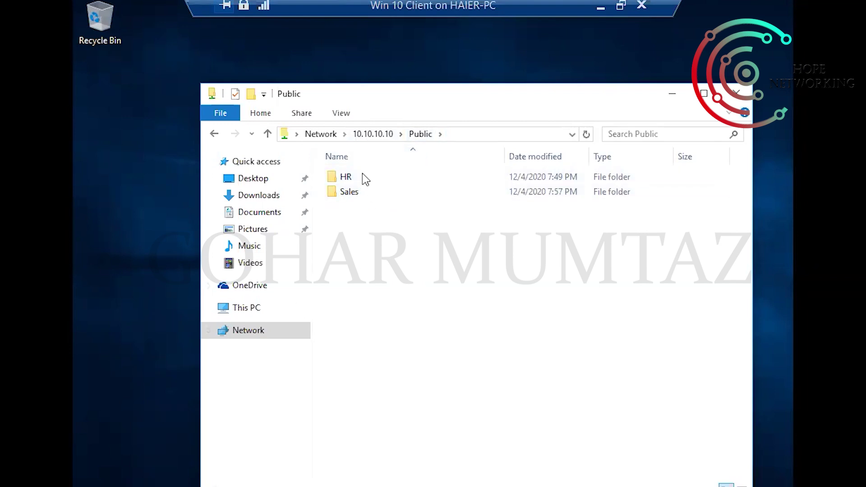
Step: Check which user account is signed in on the Win 10 Client machine
click(355, 198)
key(super)
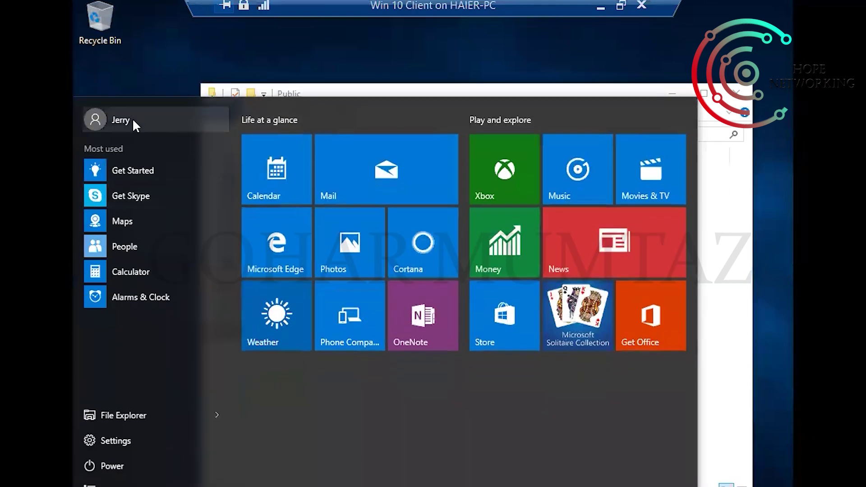
click(721, 234)
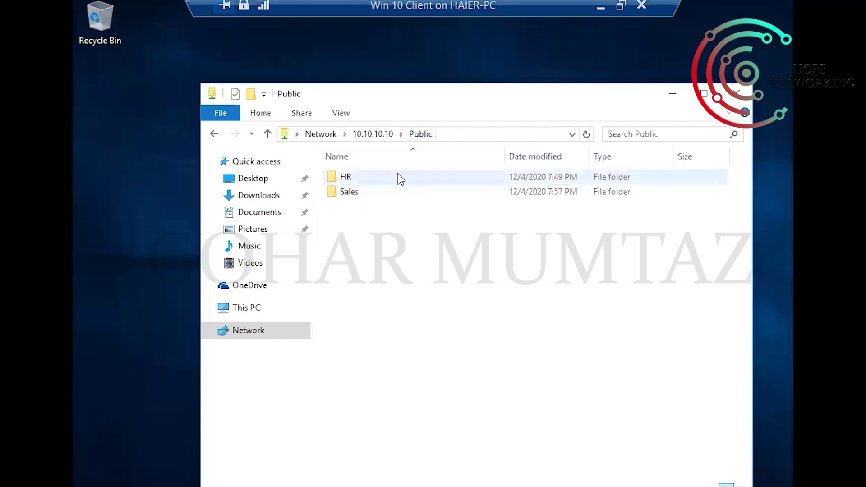
Step: Permanently delete the HR folder from the Public share
click(351, 182)
click(352, 193)
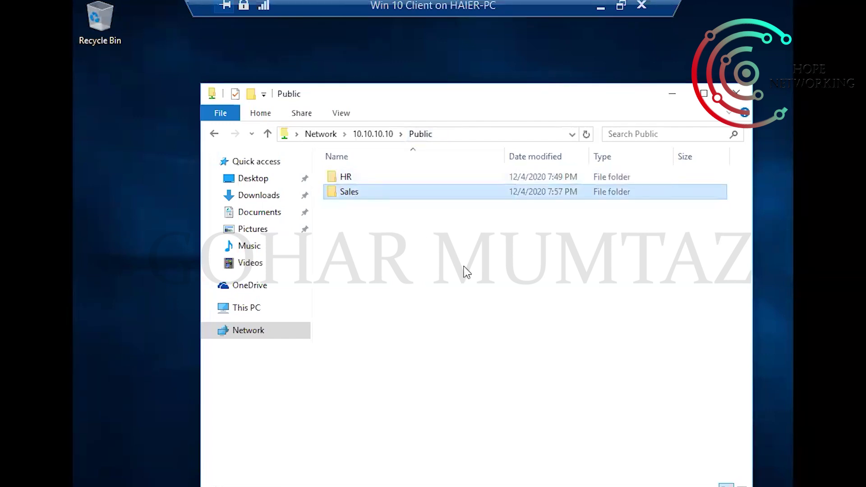
click(341, 175)
right_click(341, 175)
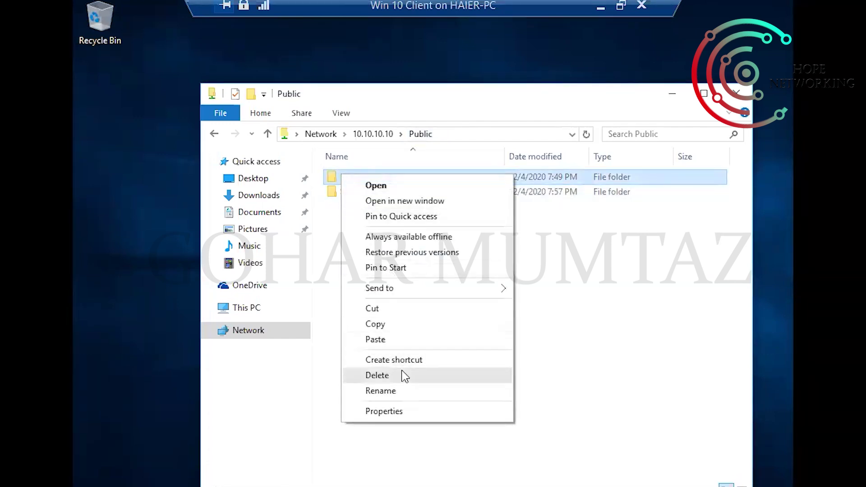
click(377, 375)
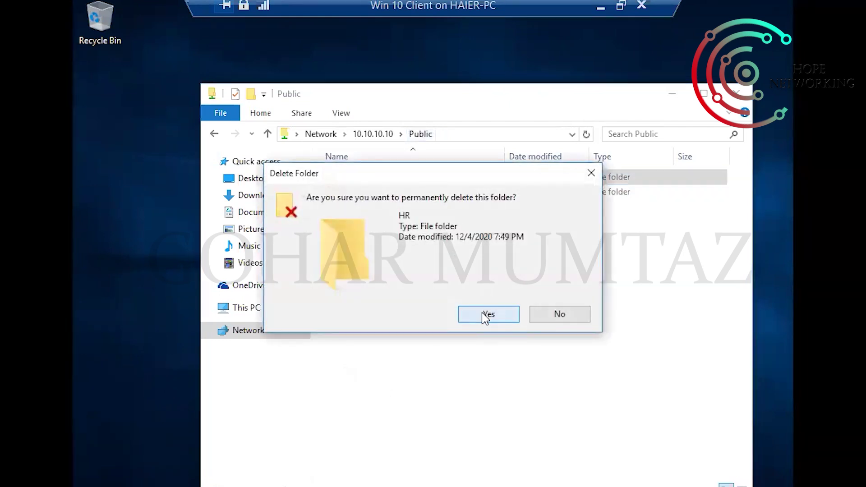
click(481, 312)
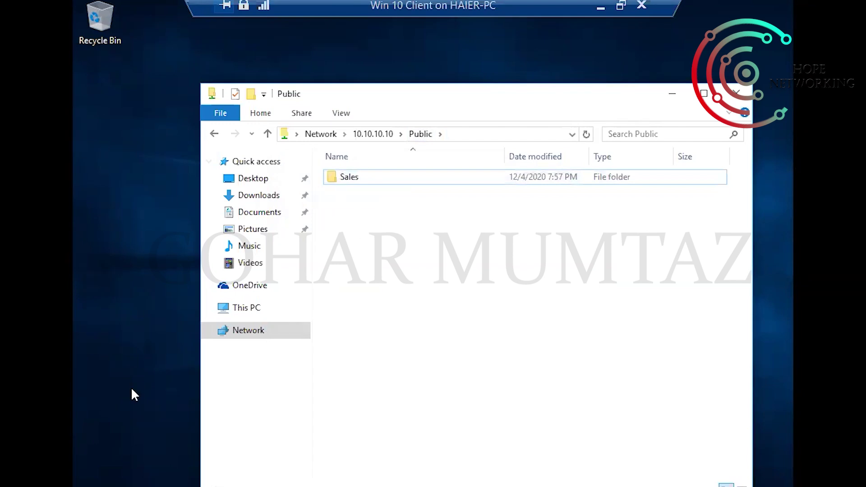
Step: Check the signed-in account again and review the contents of the Public share and its Sales folder
key(super)
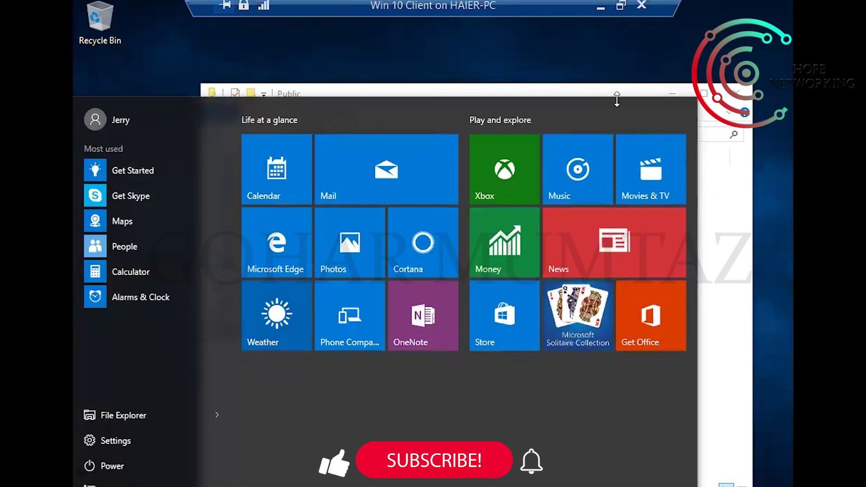
click(735, 263)
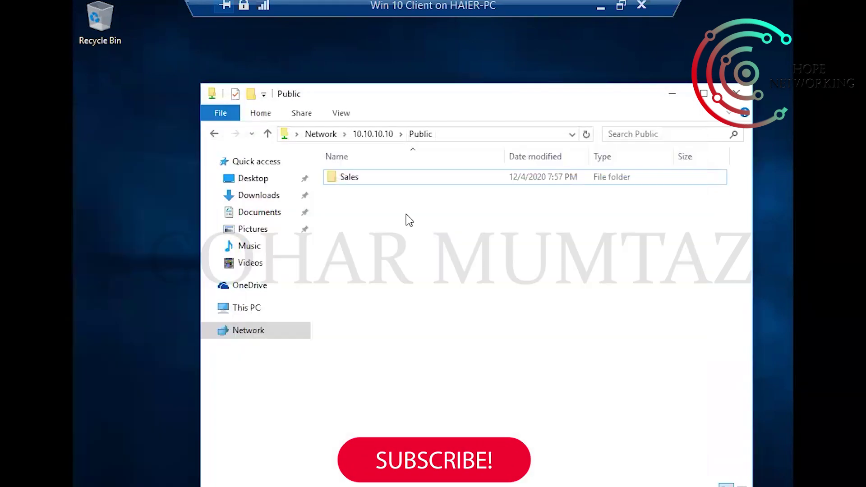
double_click(351, 181)
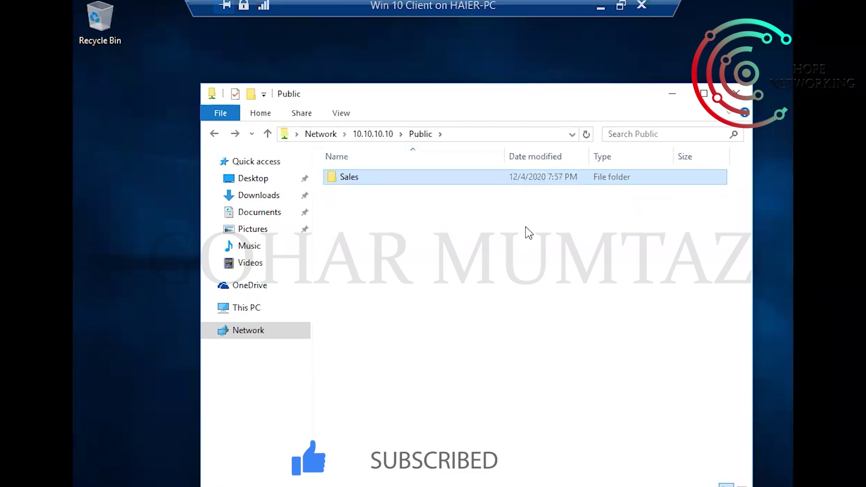
click(564, 199)
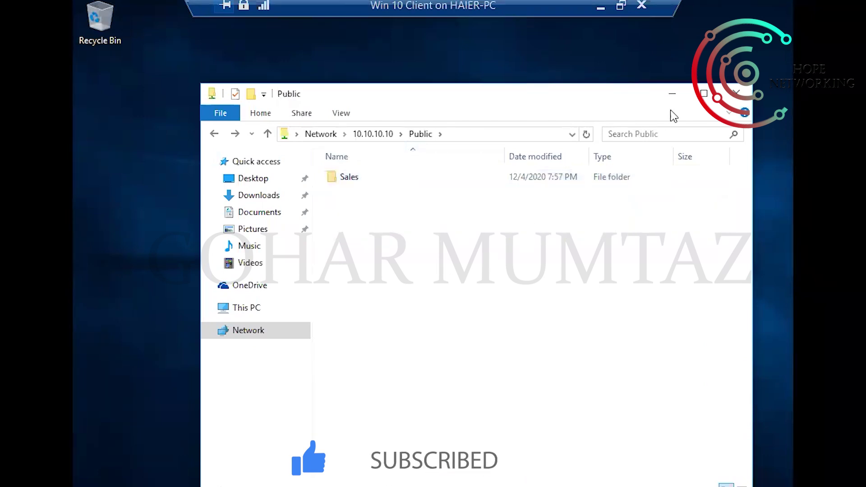
double_click(352, 177)
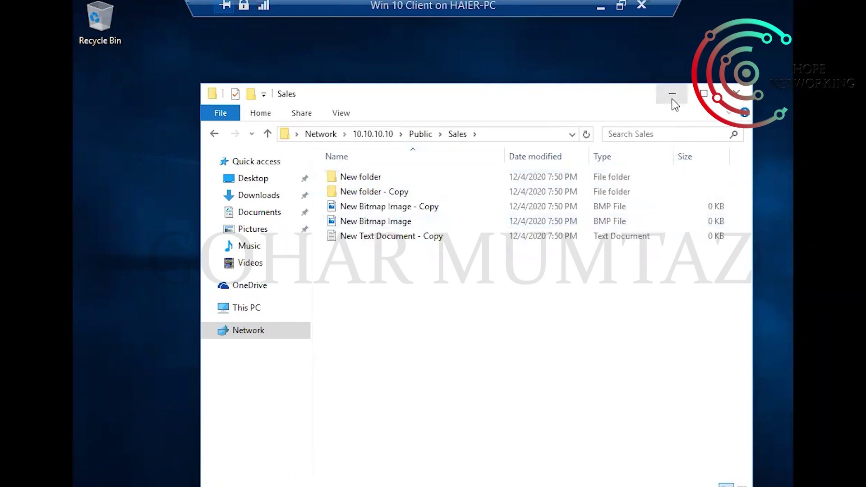
click(418, 134)
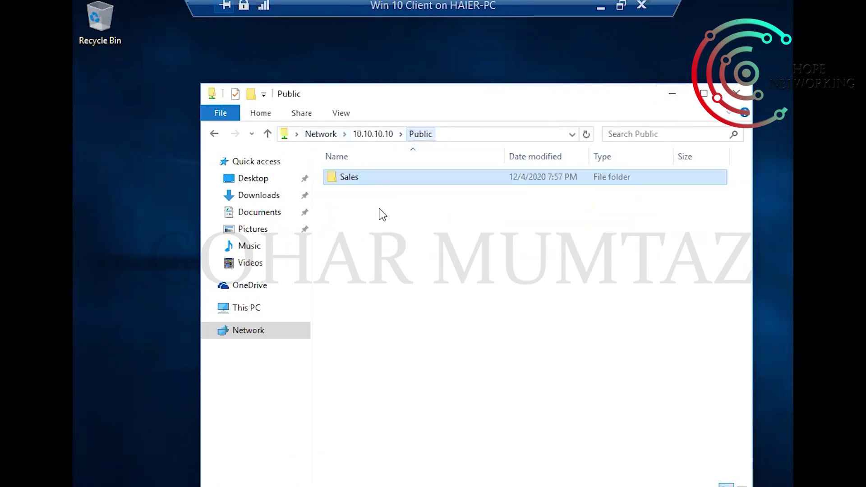
click(387, 226)
right_click(386, 226)
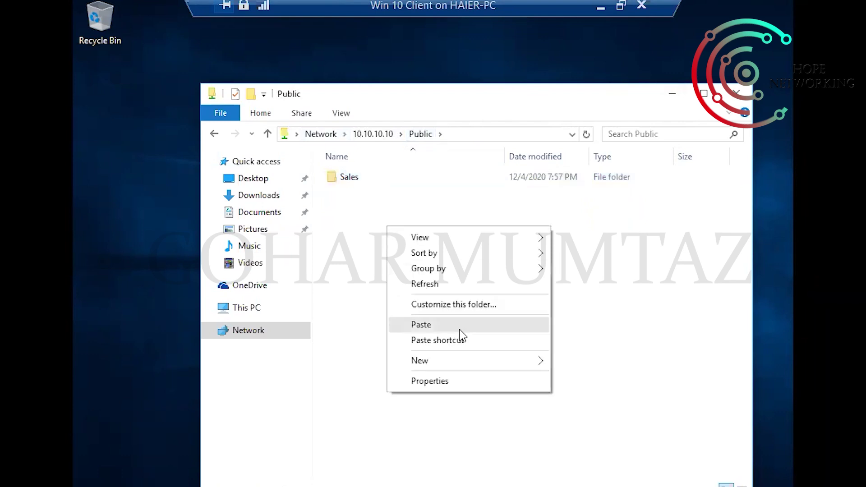
mouse_move(505, 361)
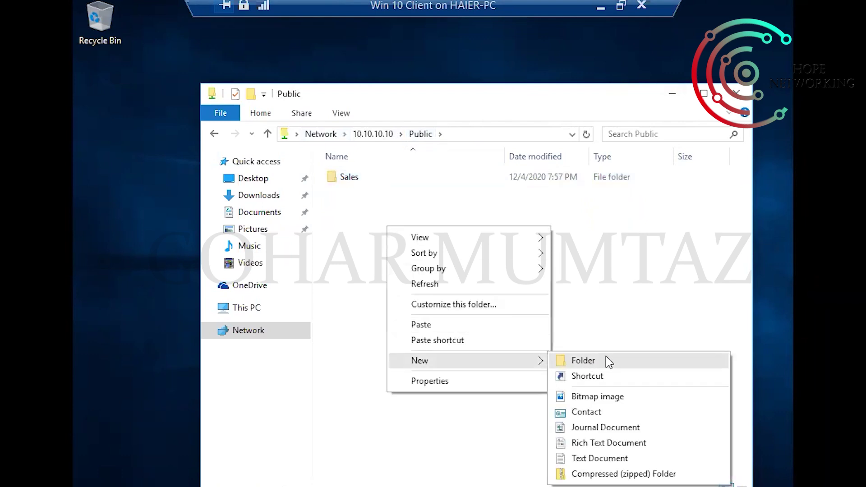
click(624, 253)
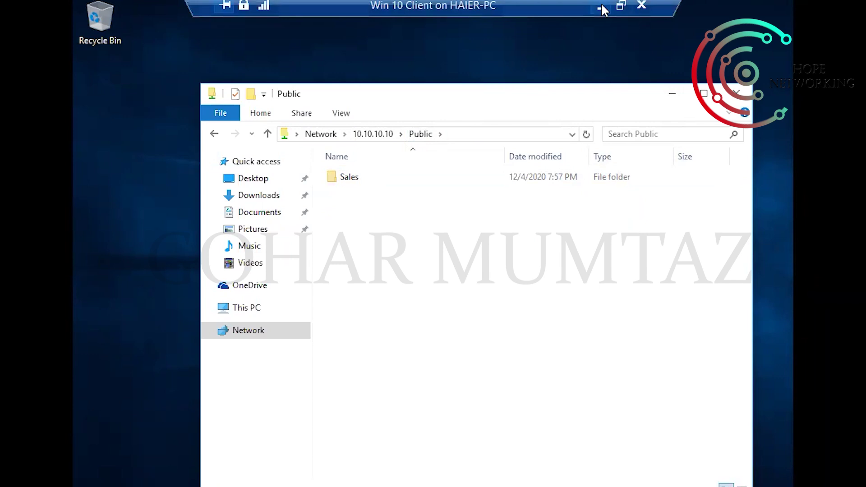
double_click(348, 179)
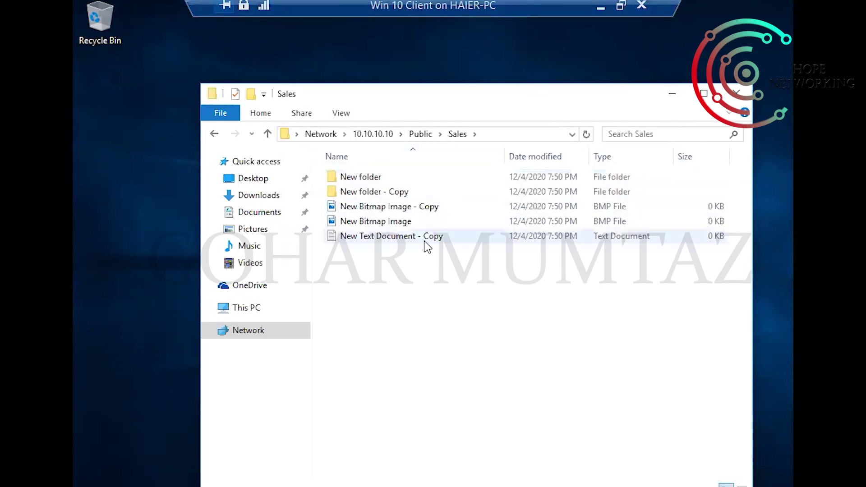
Step: Return to Windows Server 2016, review the Domain Users security permissions on the Public folder, and close its properties without changes
click(675, 97)
click(600, 7)
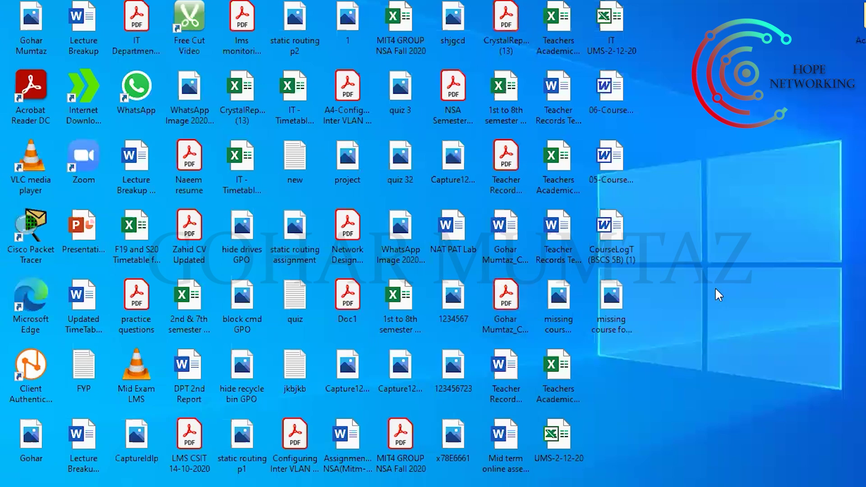
mouse_move(280, 485)
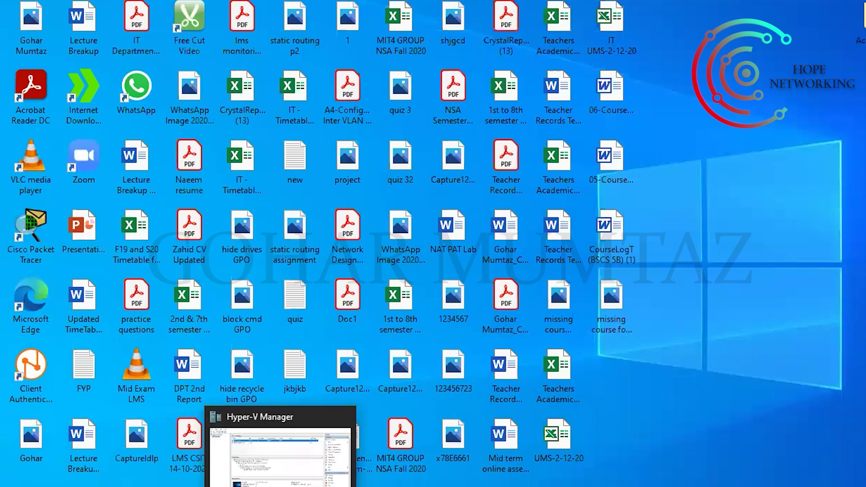
mouse_move(314, 485)
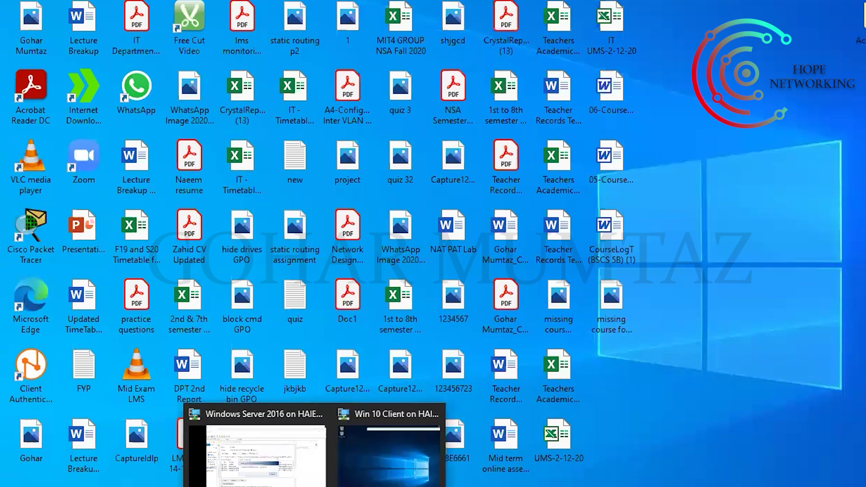
click(314, 443)
drag(245, 72, 379, 69)
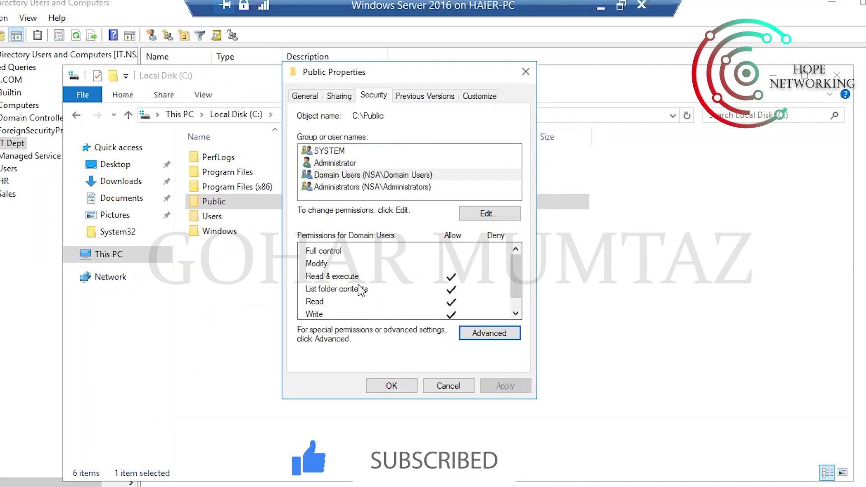
click(445, 385)
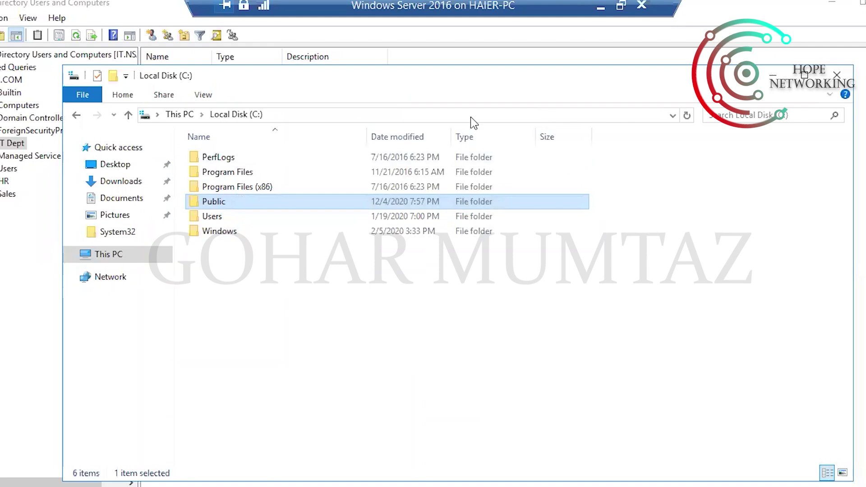
Step: Switch to the Win 10 Client machine and reopen the Public share on 10.10.10.10
click(601, 7)
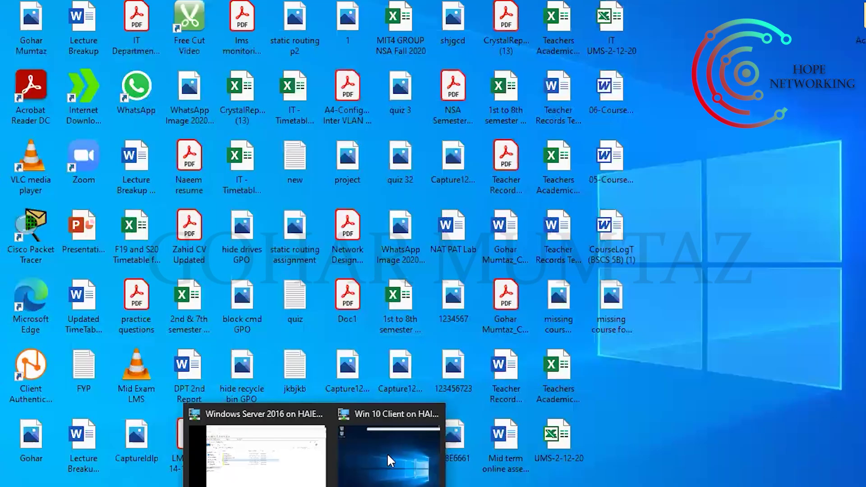
click(388, 452)
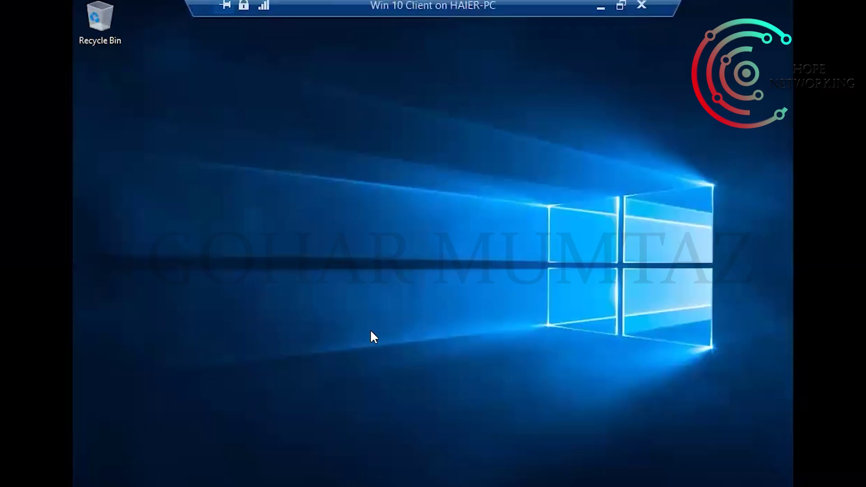
key(super+r)
key(Return)
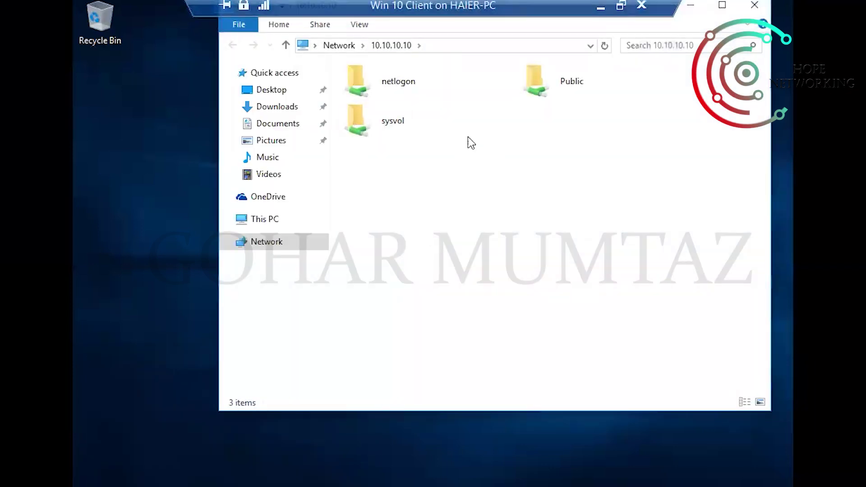
double_click(564, 83)
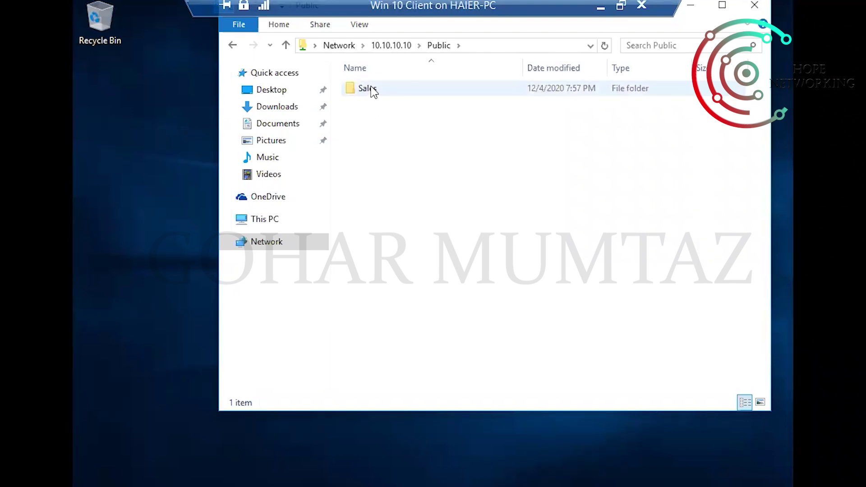
Step: Permanently delete the Sales folder from the Public share
right_click(372, 90)
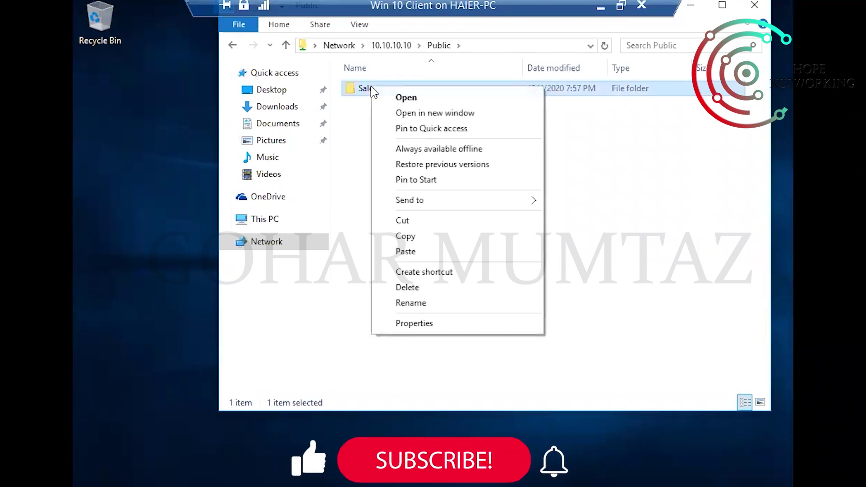
click(426, 285)
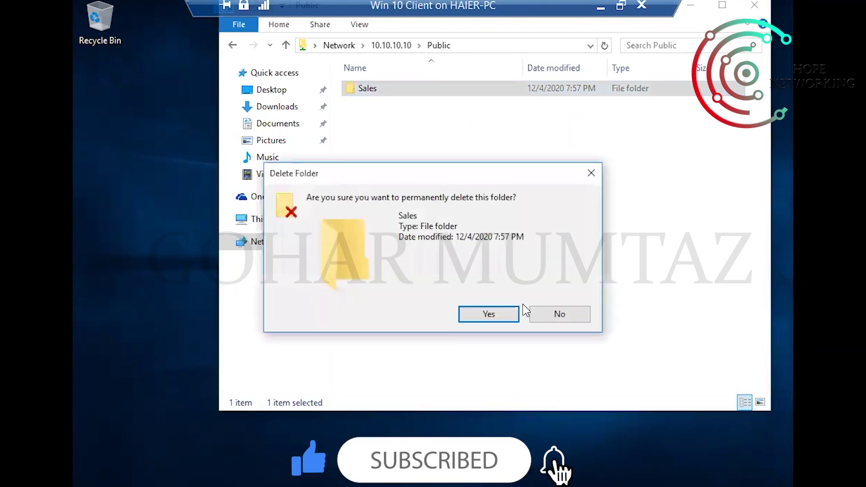
click(493, 315)
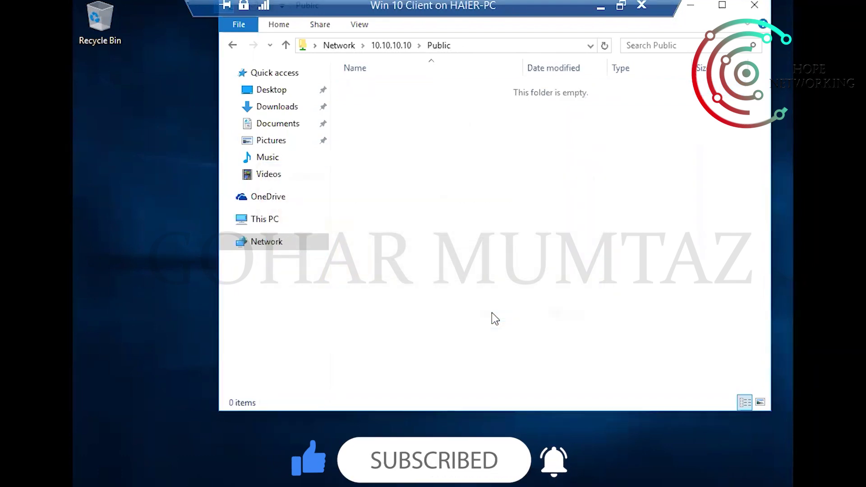
Step: Create a new folder named Sales in the Public share
right_click(452, 94)
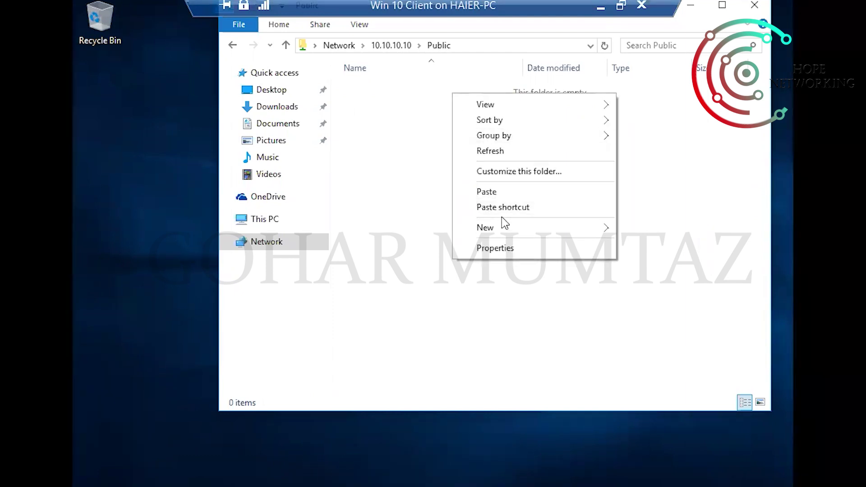
mouse_move(522, 231)
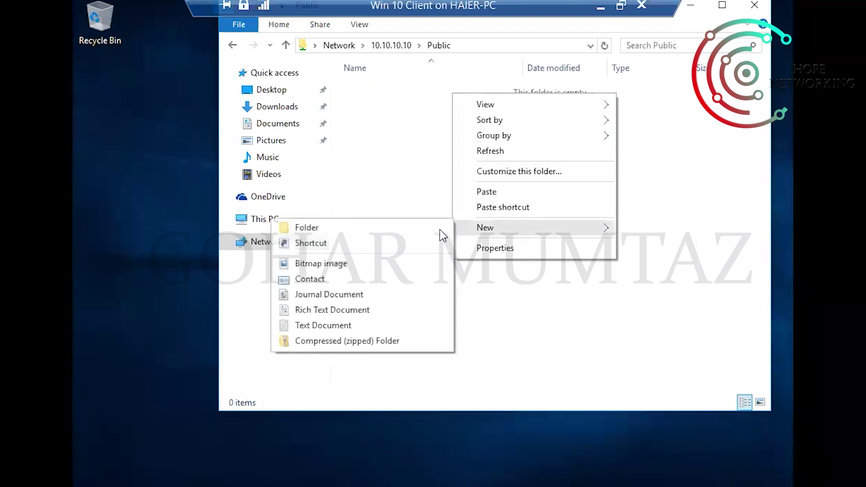
click(400, 231)
text(Sales)
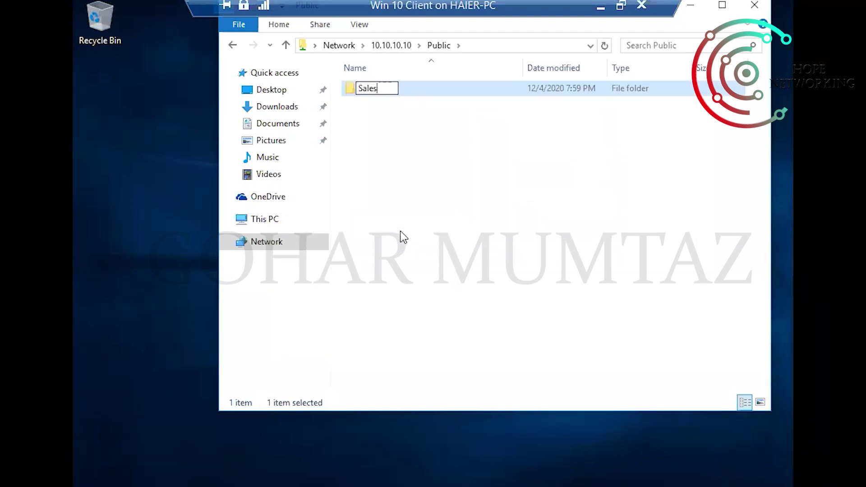
key(Return)
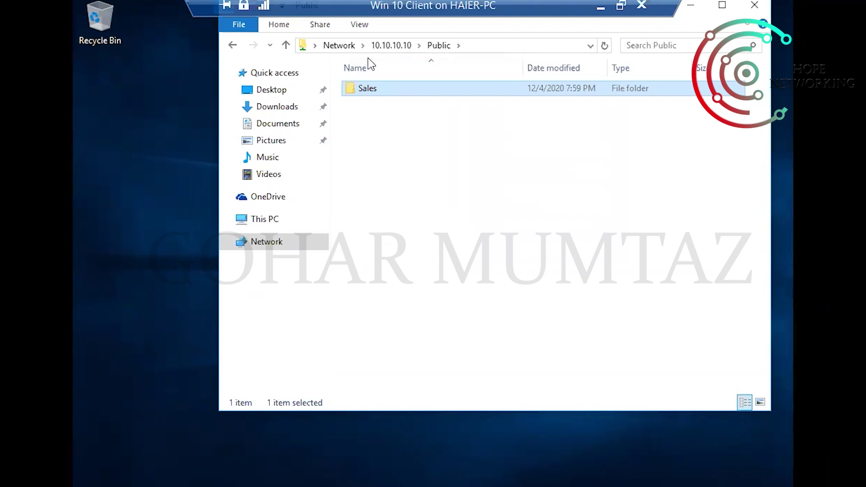
Step: Open the new Sales folder and view which item types can be created in it
double_click(372, 88)
right_click(430, 203)
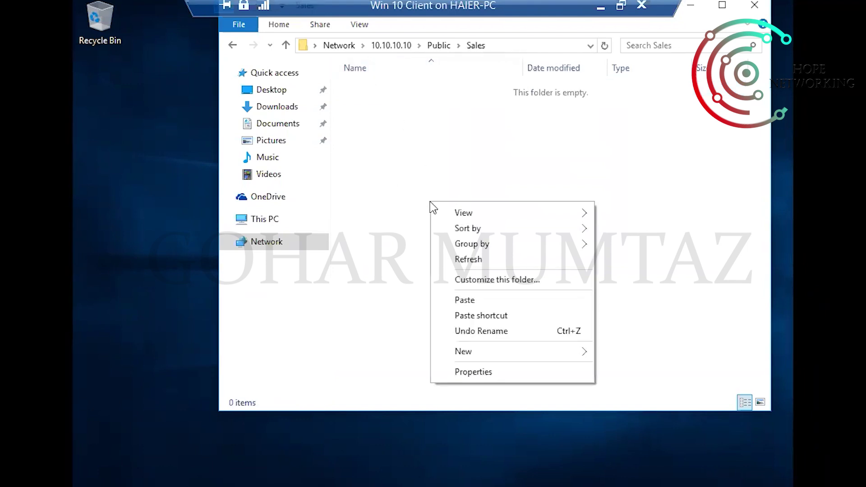
mouse_move(488, 356)
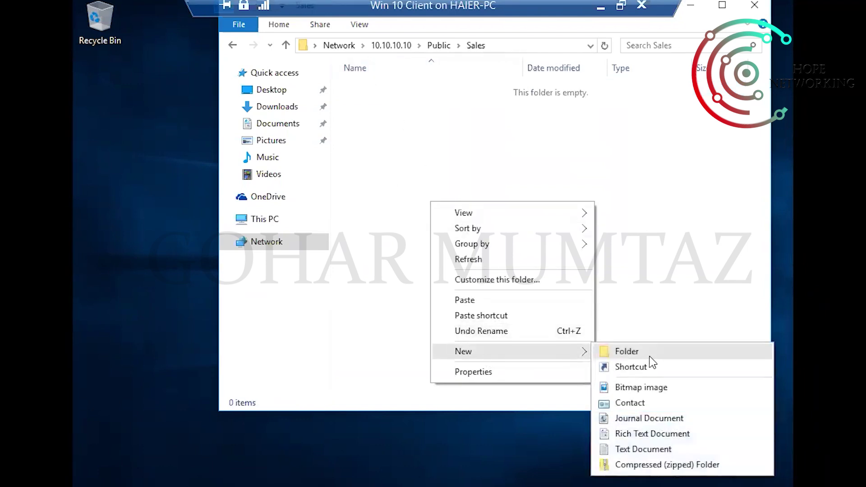
click(459, 163)
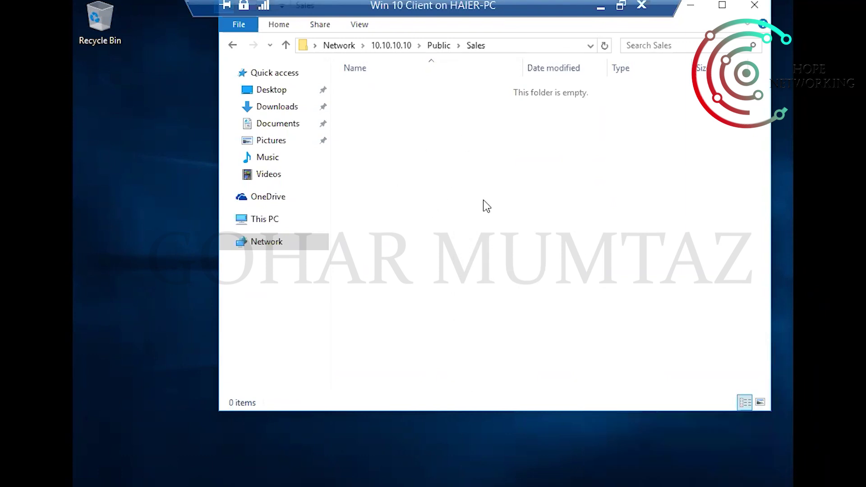
Step: Return from the Sales folder to the Public share and minimize its window
key(alt+Left)
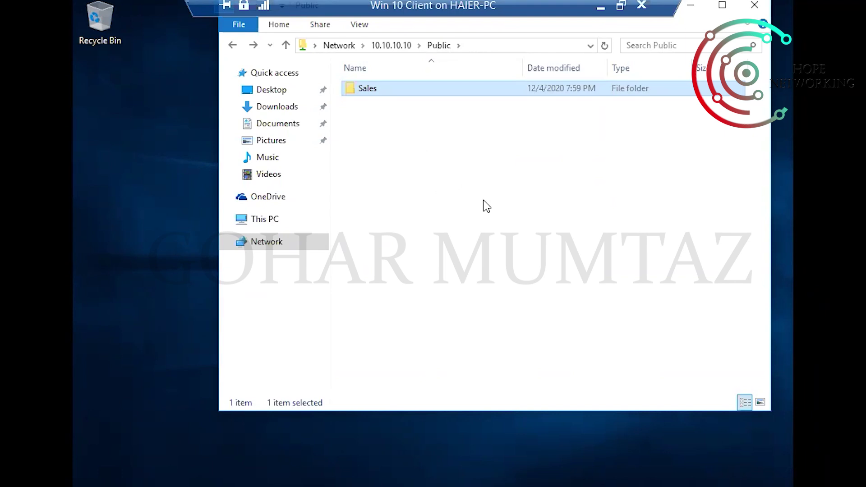
click(691, 5)
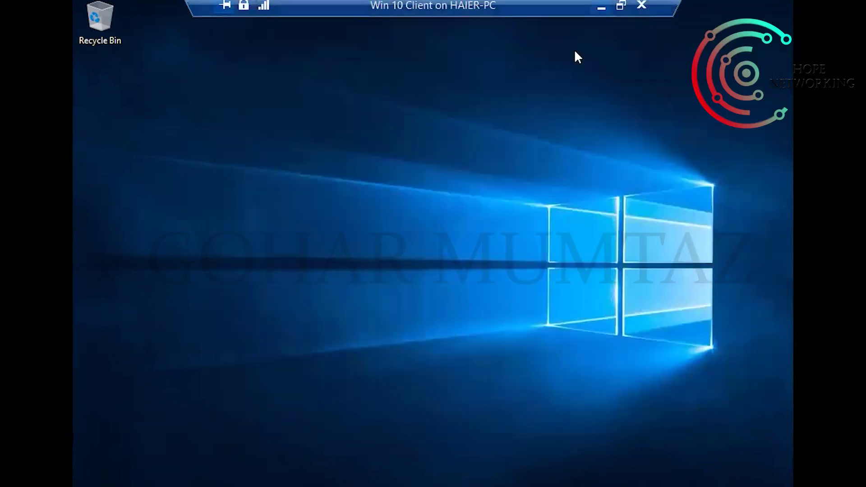
click(601, 6)
mouse_move(359, 481)
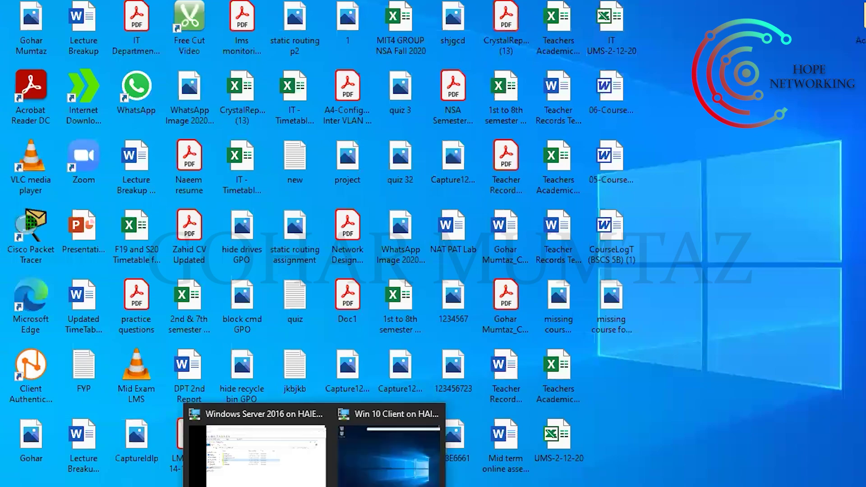
click(398, 457)
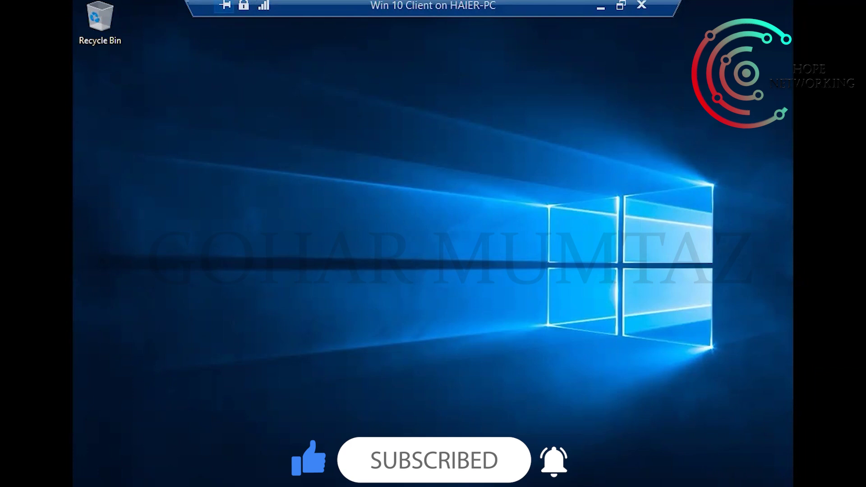
click(418, 485)
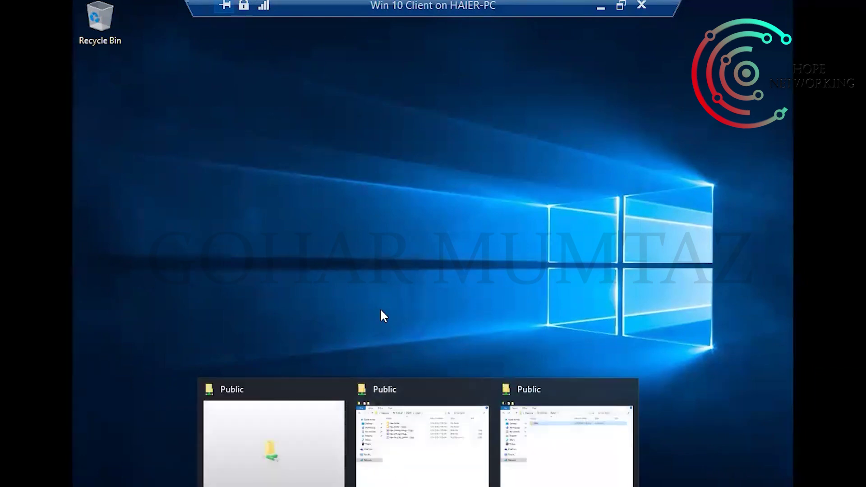
right_click(377, 214)
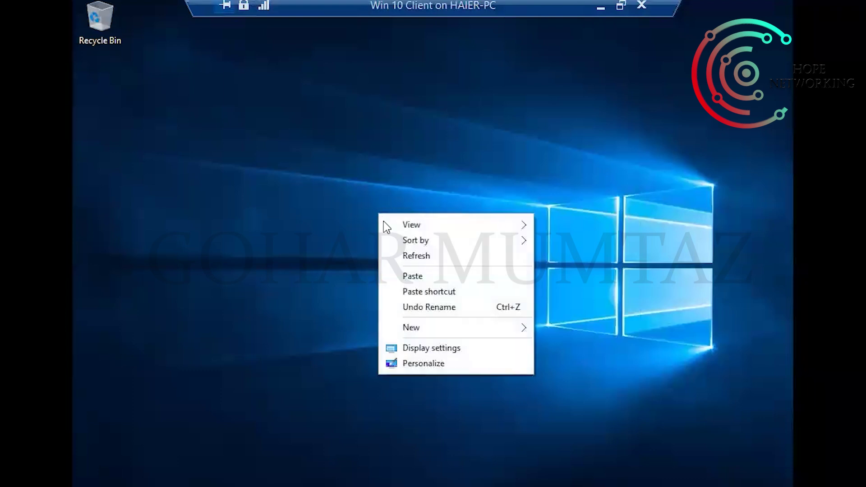
click(407, 255)
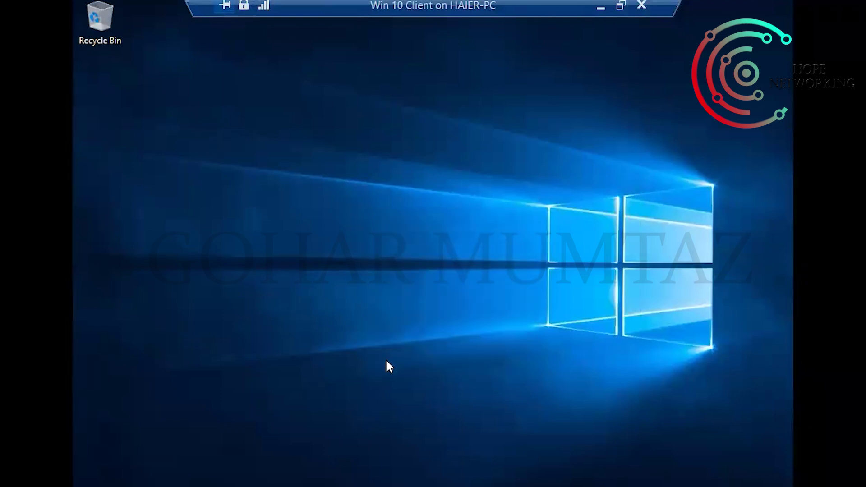
click(418, 485)
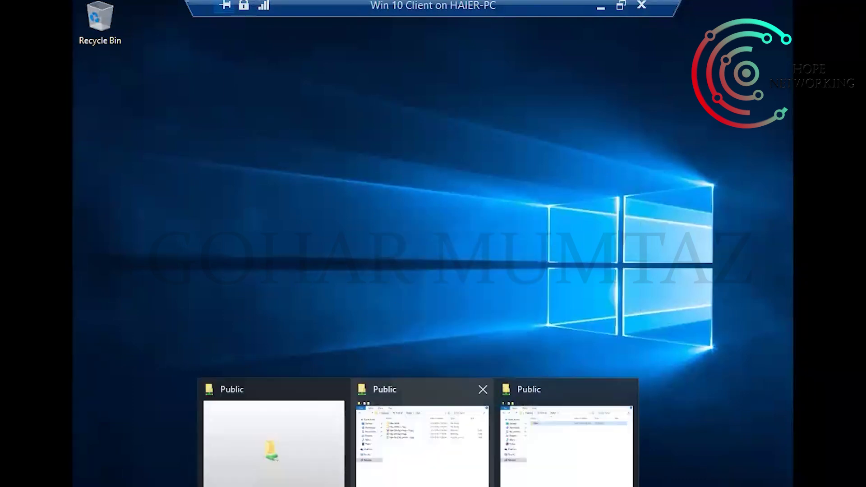
click(600, 7)
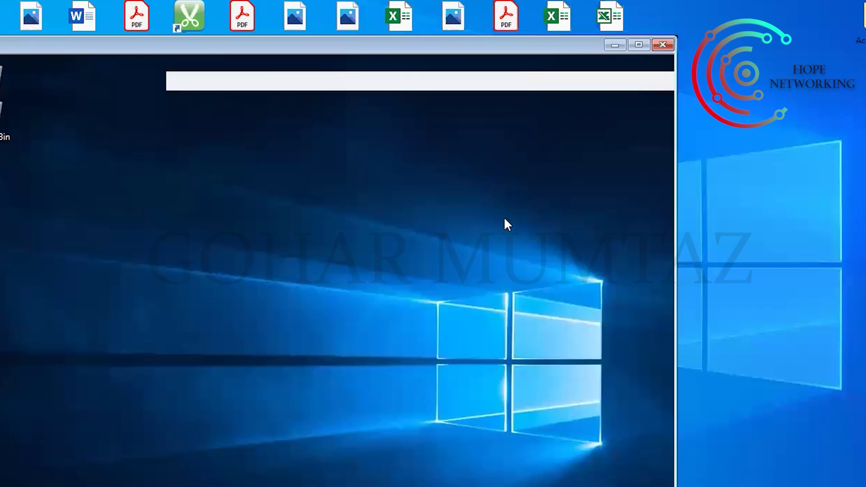
click(390, 456)
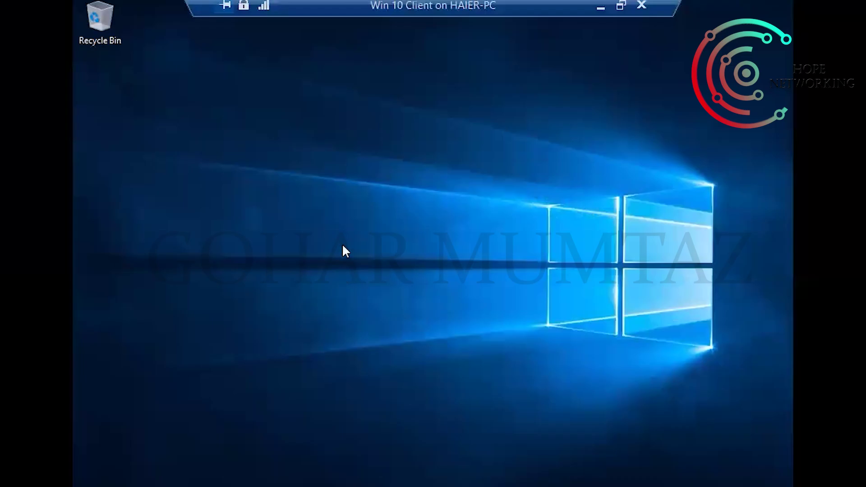
Step: View the drives listed under This PC on the client in a new File Explorer window, and close it
key(super+e)
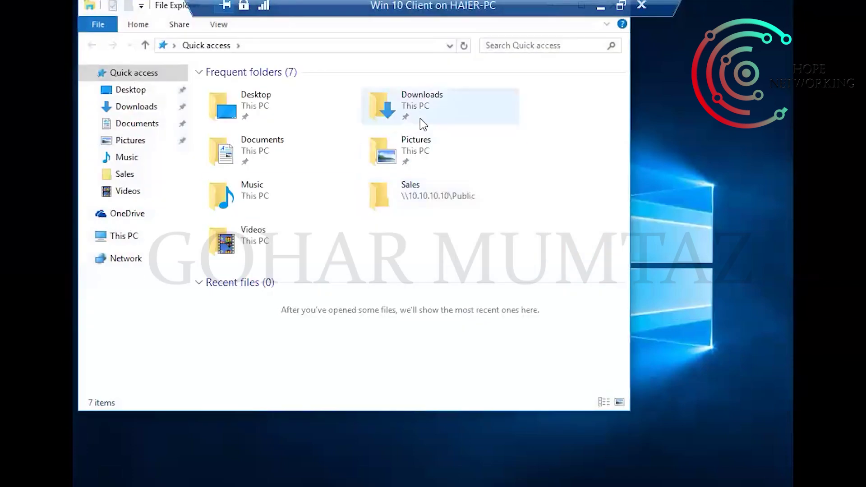
click(120, 236)
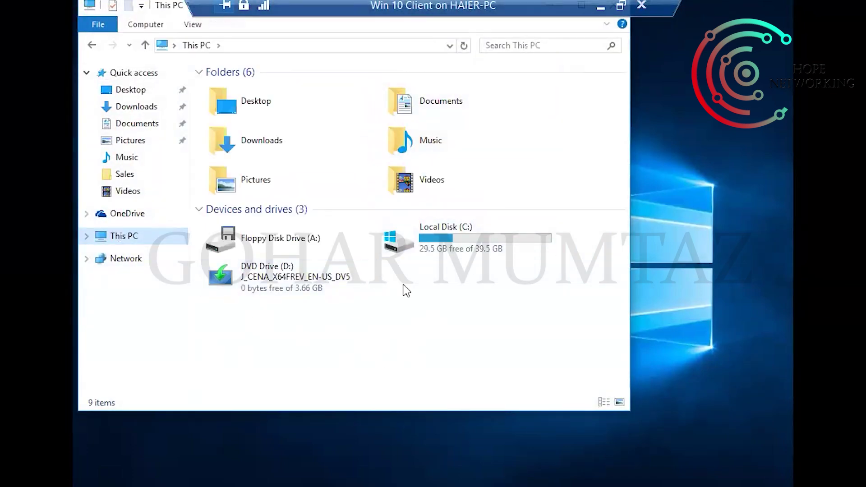
double_click(170, 9)
drag(240, 276, 511, 376)
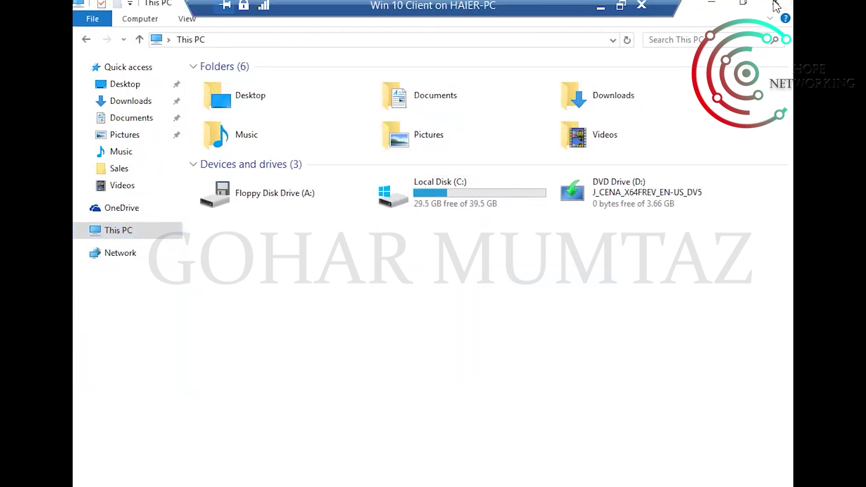
click(775, 5)
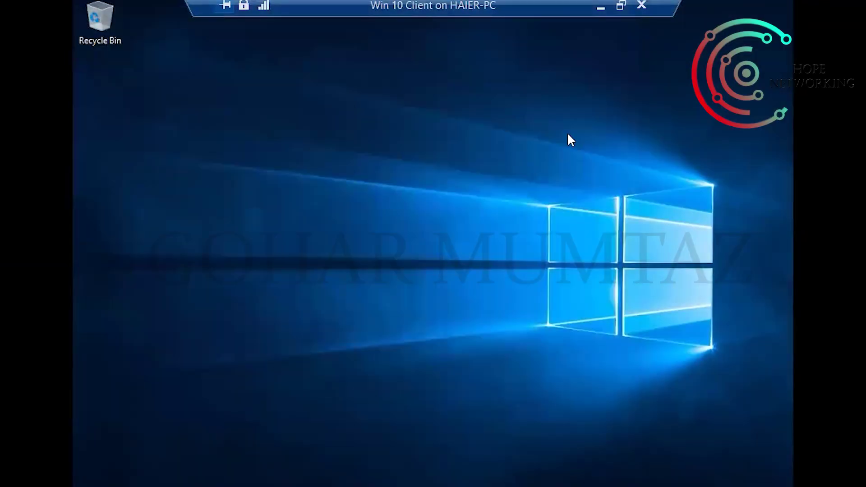
Step: Switch to the Windows Server 2016 machine and close the Local Disk (C:) window
click(600, 7)
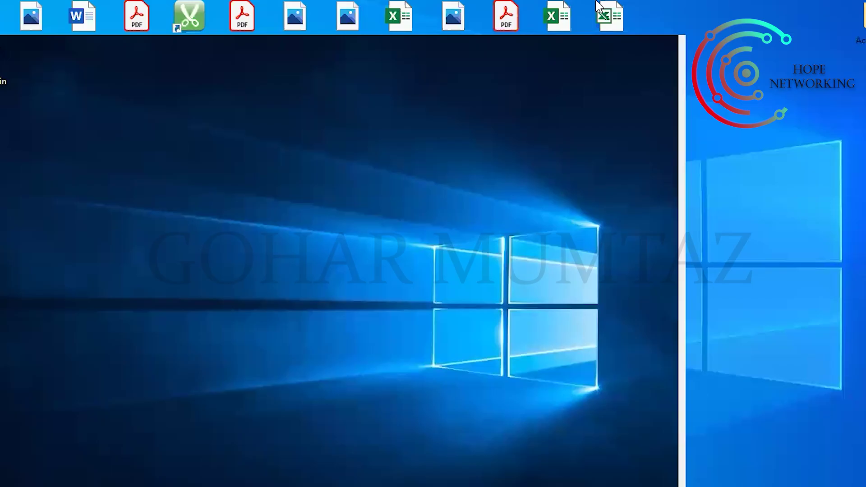
mouse_move(314, 485)
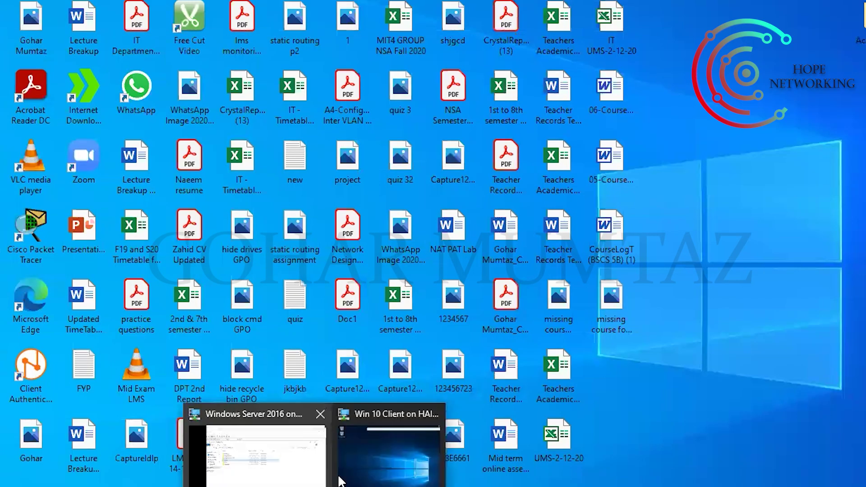
click(257, 463)
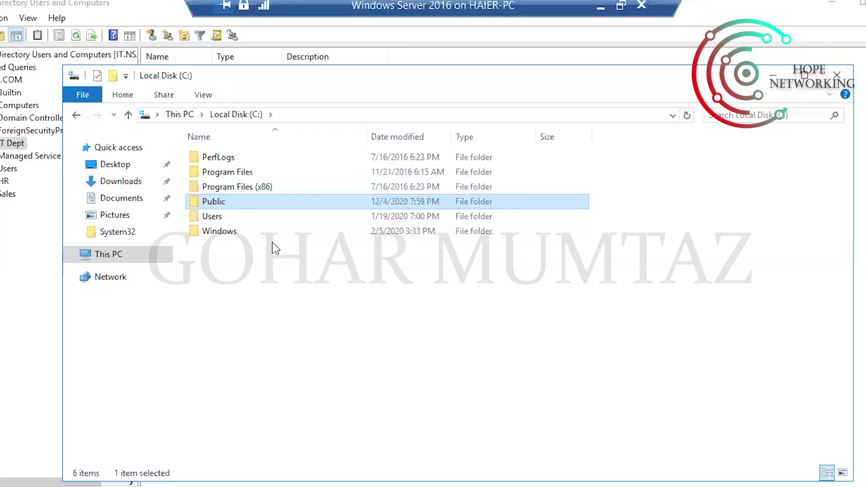
click(837, 77)
Step: Open the profile settings in the properties of the first user account in the IT Dept organizational unit
click(174, 86)
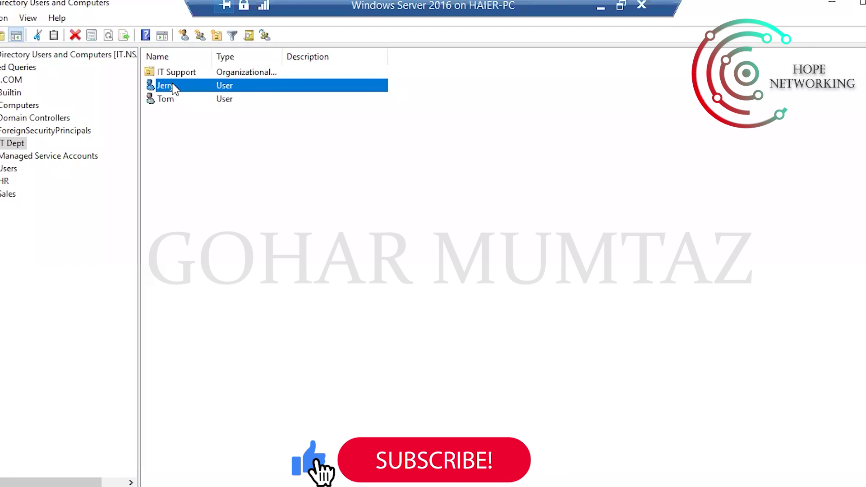
right_click(174, 88)
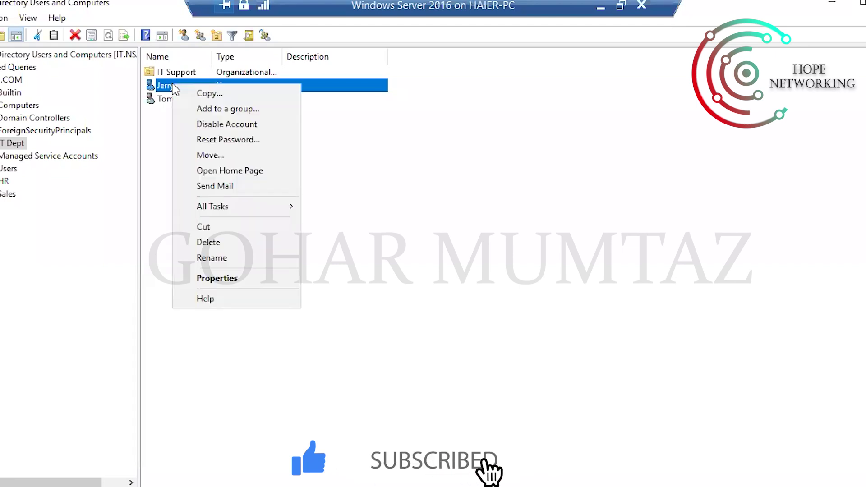
click(218, 279)
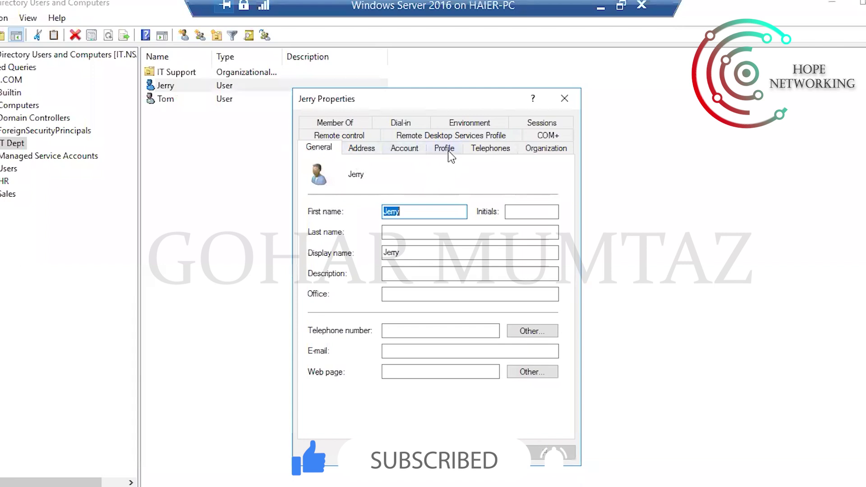
click(448, 154)
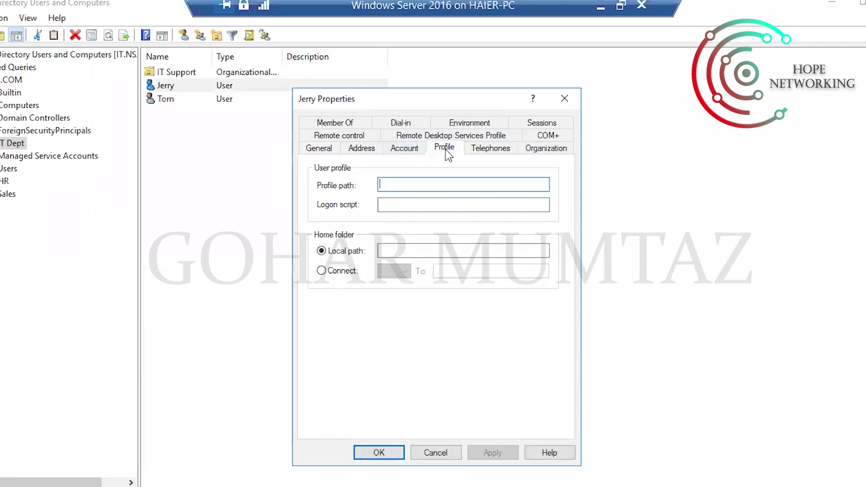
Step: Set the home folder to connect drive Z: to a folder bearing the user's first name under \\10.10.10.10\Public
click(322, 271)
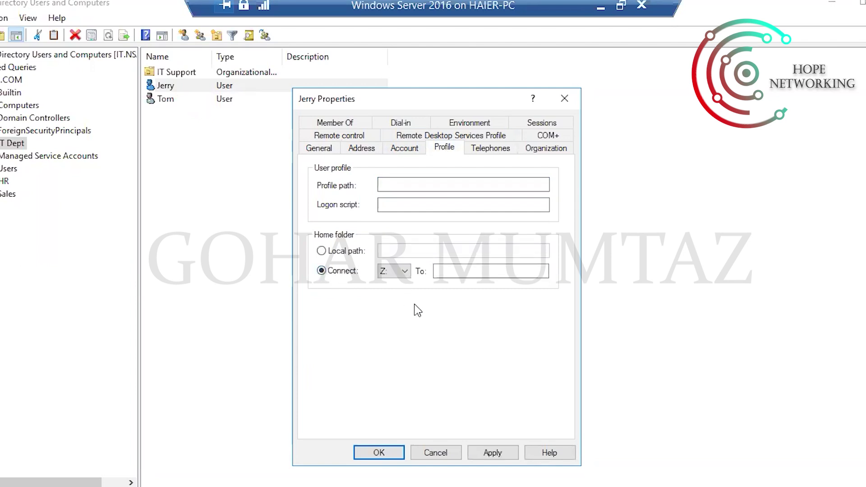
click(403, 272)
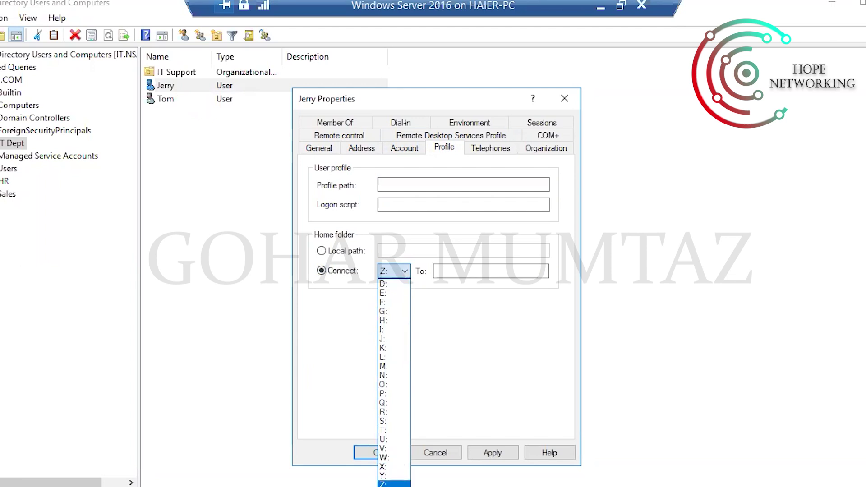
click(388, 484)
click(461, 270)
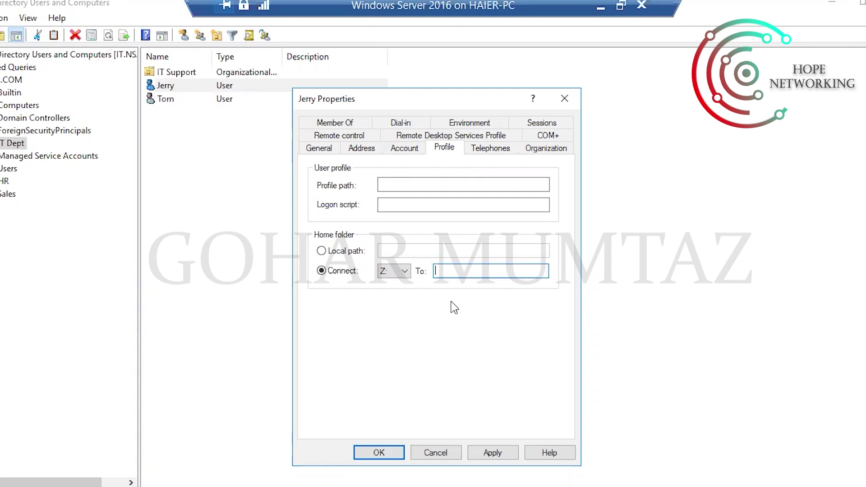
text(\\10.10.10.10)
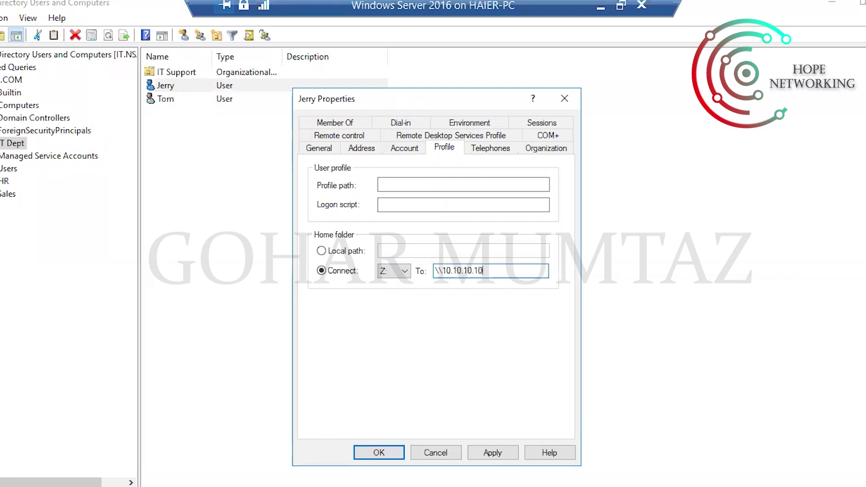
text(\)
text(Publ)
text(\)
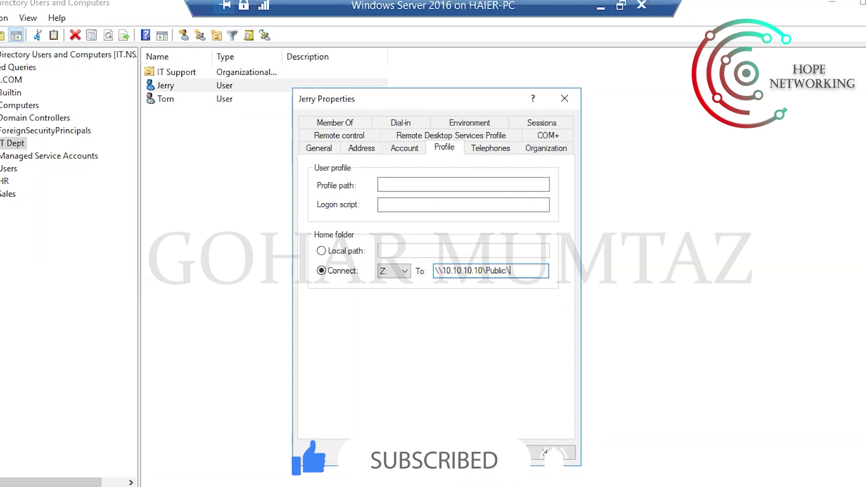
text(Jerry)
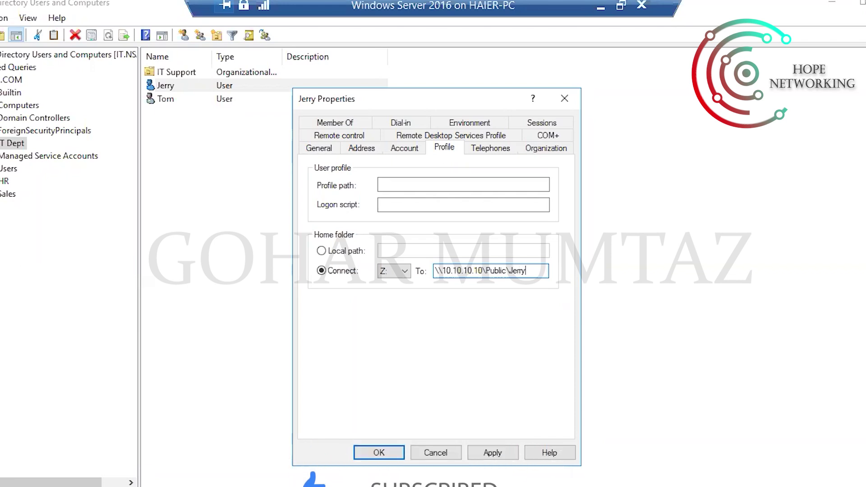